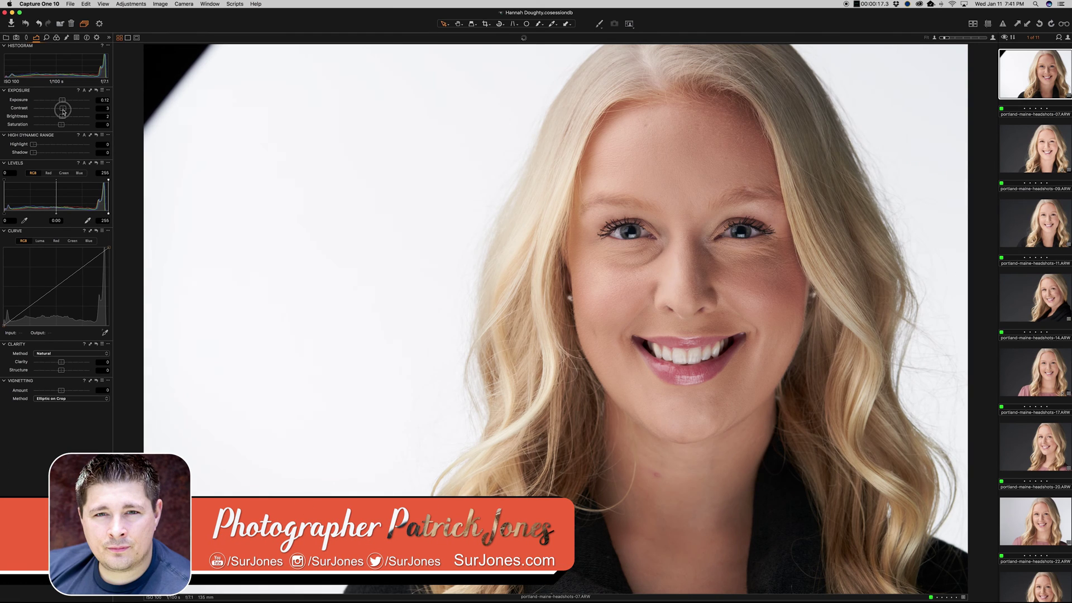
Set the portrait's HDR Shadow to 5, pull the Levels white point to 245 and raise Clarity slightly.
{"action": "mouse_move", "coordinate": [34, 147]}
{"action": "left_mouse_down"}
{"action": "mouse_move", "coordinate": [16, 143]}
{"action": "mouse_move", "coordinate": [36, 153]}
{"action": "left_mouse_up"}
{"action": "left_click_drag", "start_coordinate": [108, 214], "coordinate": [105, 213]}
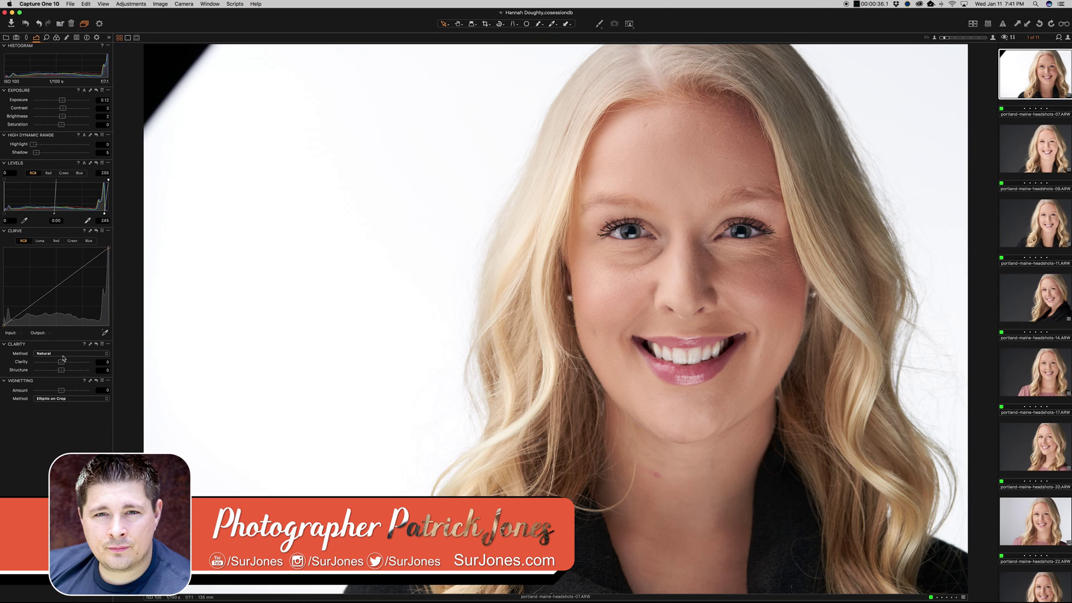
{"action": "left_click_drag", "start_coordinate": [62, 362], "coordinate": [63, 362]}
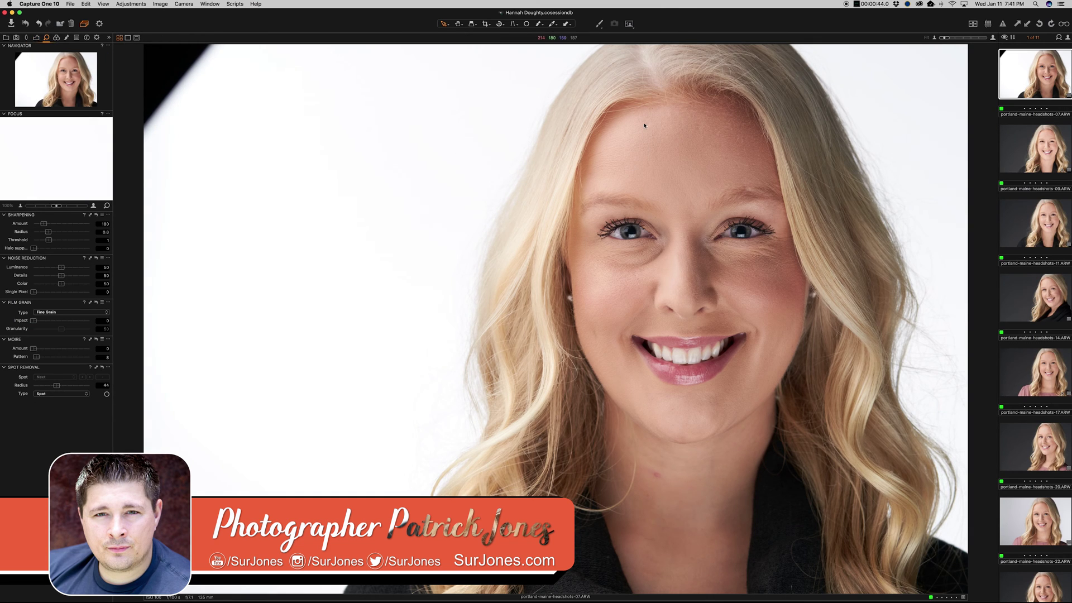
Remove the blemishes on the forehead, neck, cheek and above the upper lip with Spot Removal spots.
{"action": "left_click", "coordinate": [106, 394]}
{"action": "left_click", "coordinate": [646, 126]}
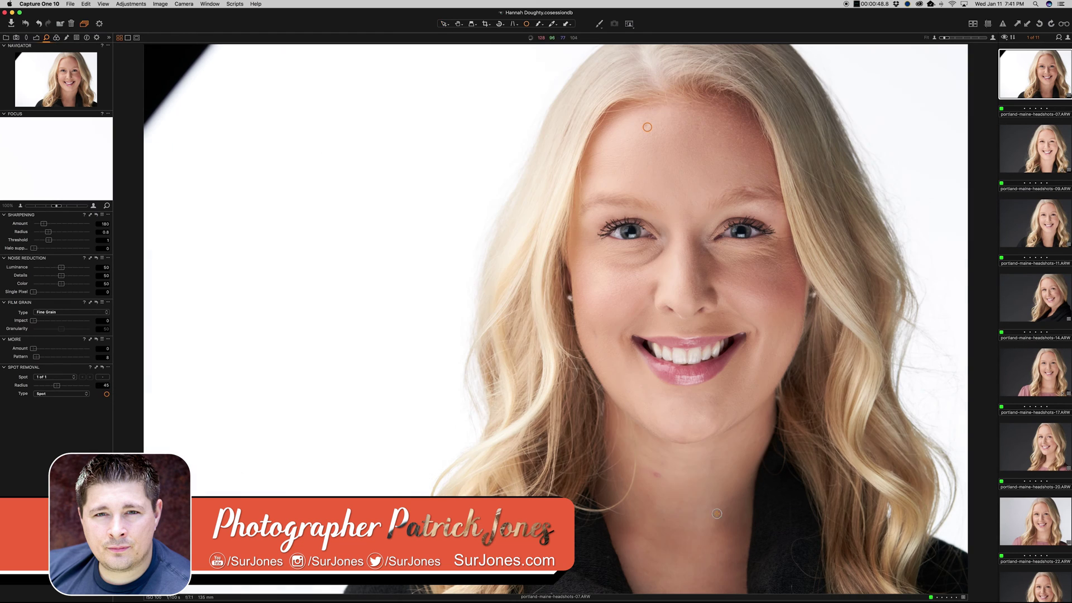
{"action": "left_click", "coordinate": [657, 475]}
{"action": "left_click", "coordinate": [596, 335]}
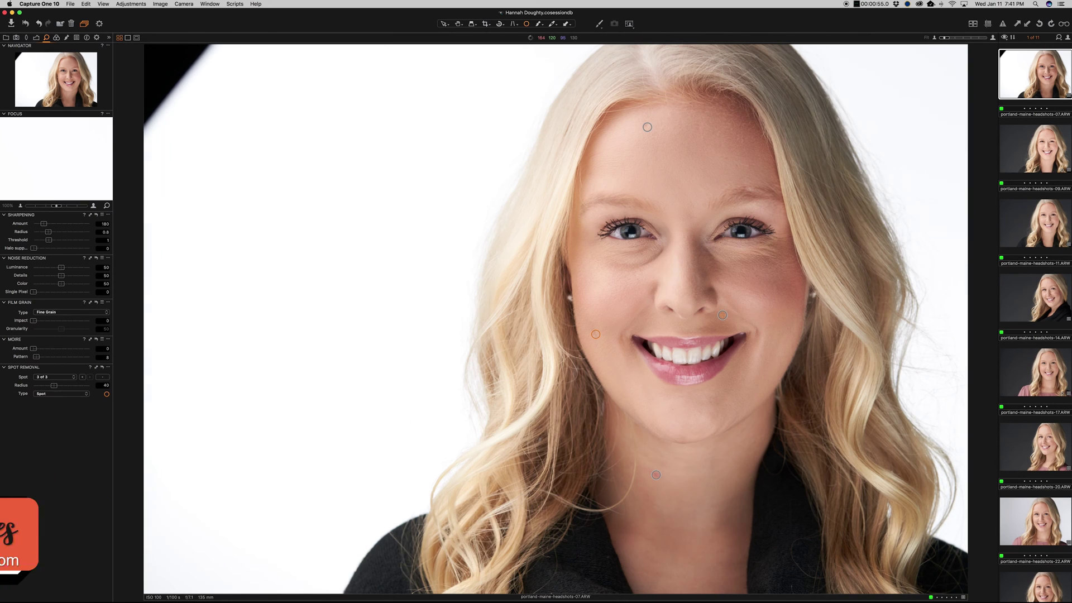
{"action": "left_click", "coordinate": [723, 314]}
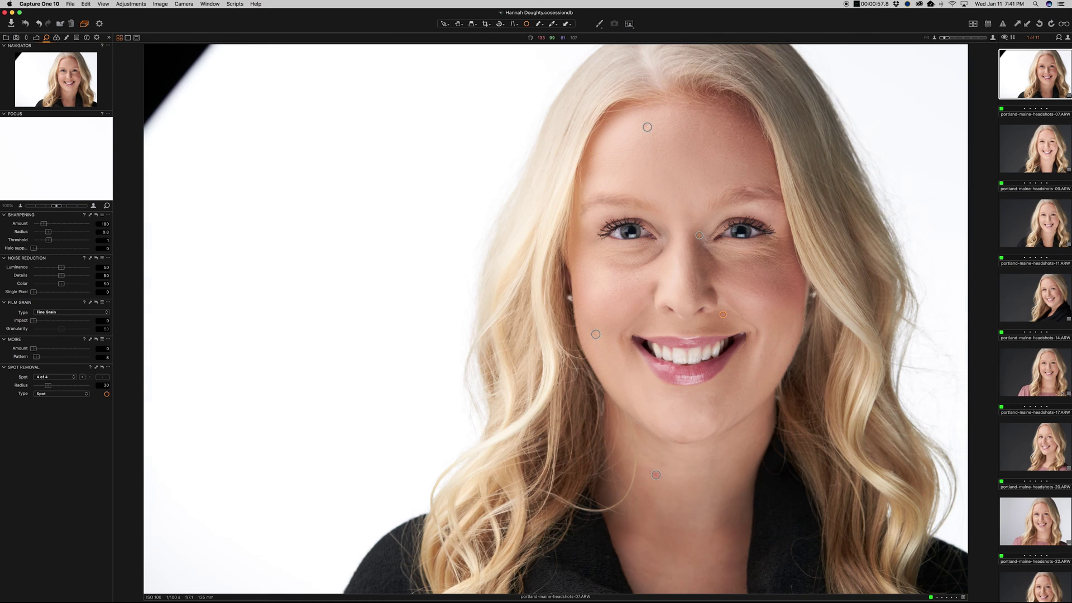
Fine-tune the shadow lightness in the 3-Way color balance.
{"action": "left_click", "coordinate": [57, 38]}
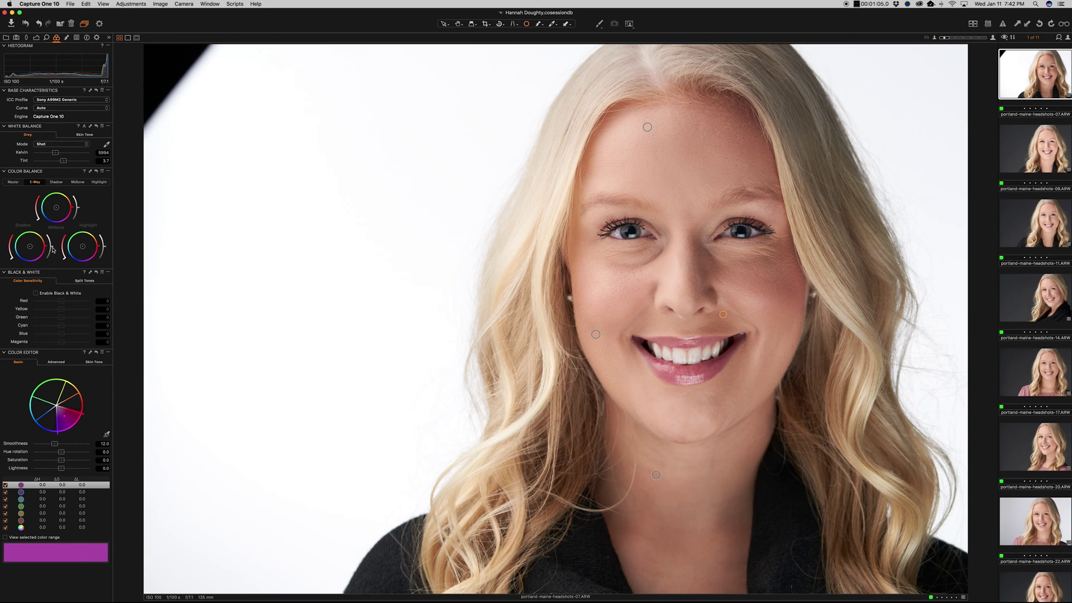
{"action": "left_click", "coordinate": [53, 247]}
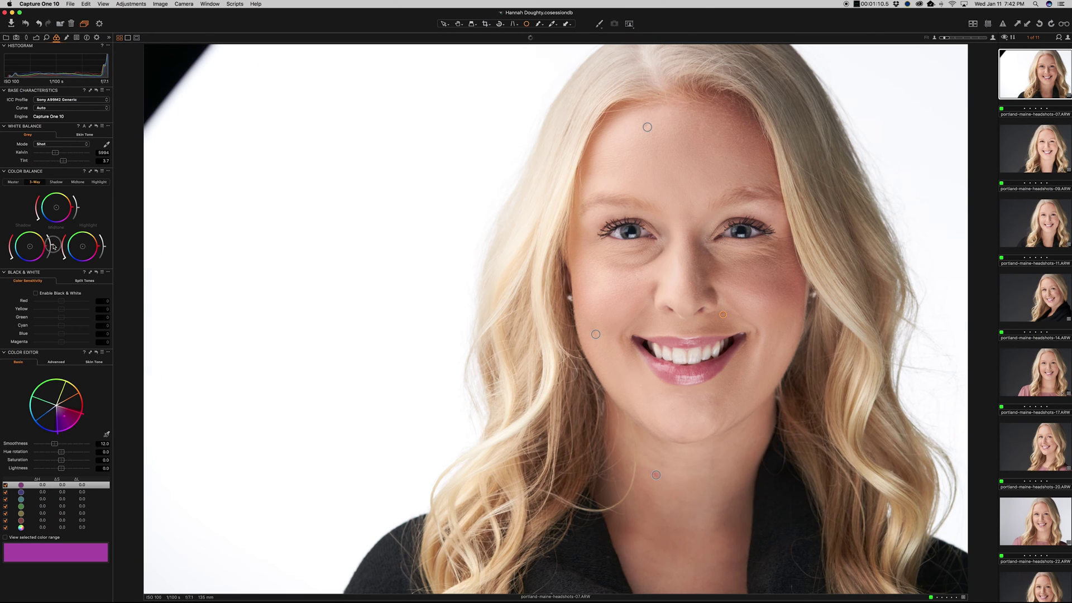
{"action": "left_click_drag", "start_coordinate": [53, 246], "coordinate": [52, 246]}
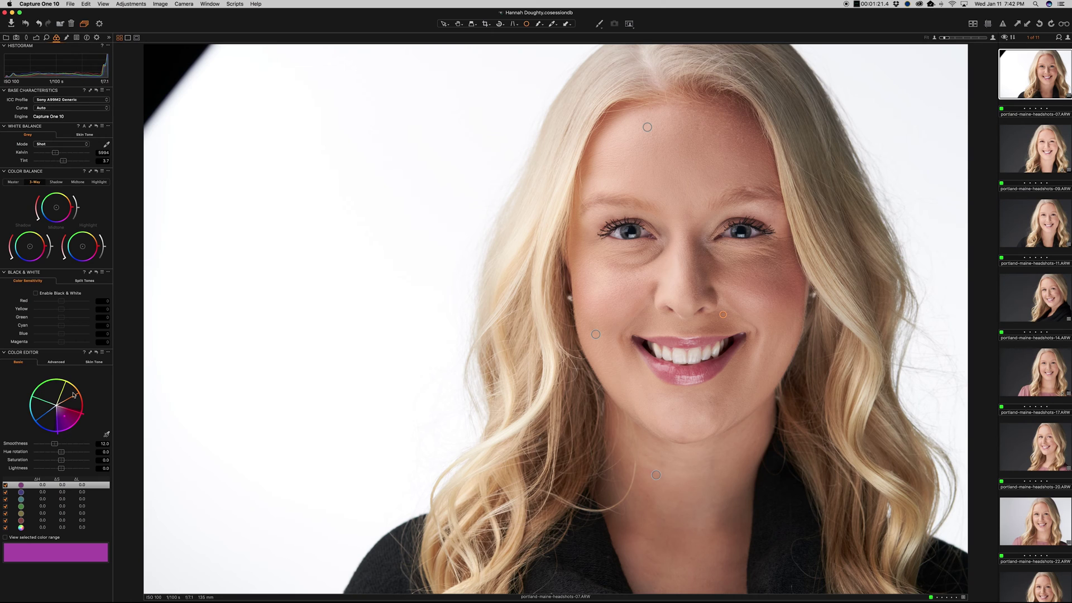
Add a local adjustment layer named Skin and set its Exposure to 0.06.
{"action": "left_click", "coordinate": [67, 37]}
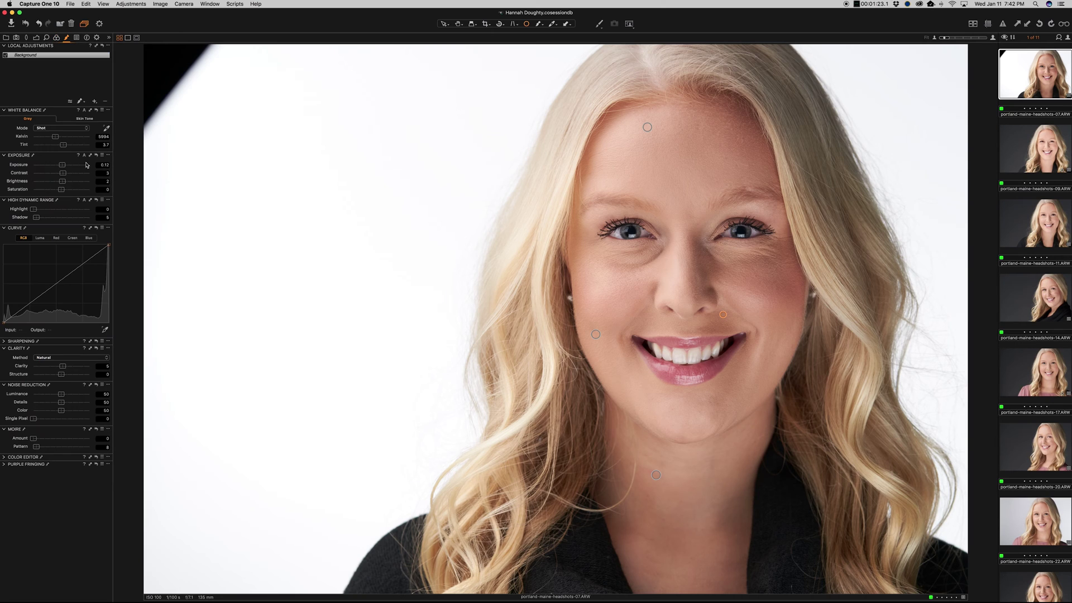
{"action": "left_click", "coordinate": [81, 102]}
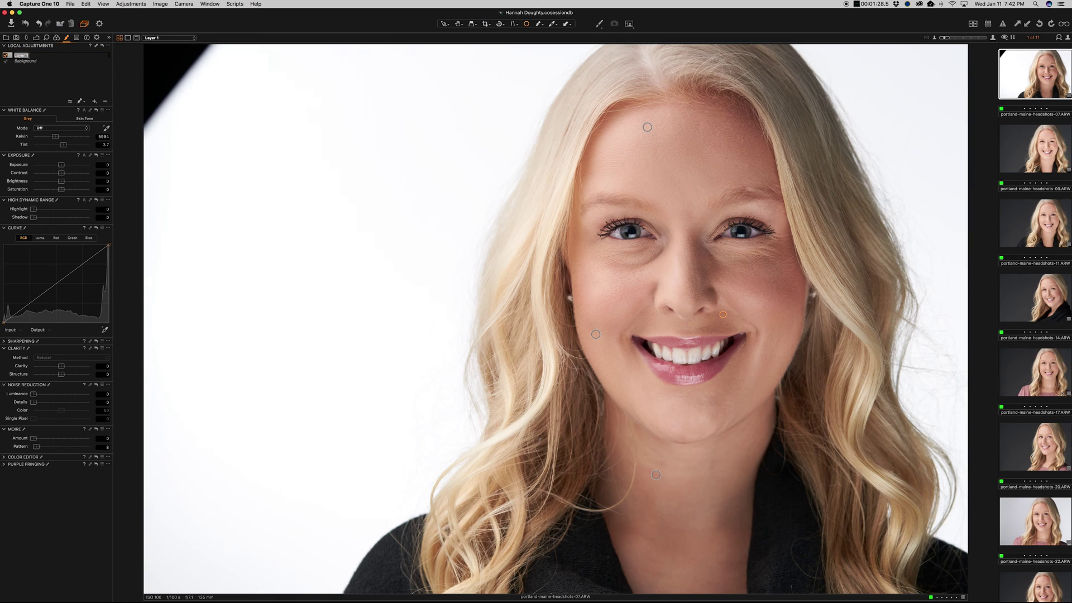
{"action": "type", "text": "Skin"}
{"action": "key", "text": "Return"}
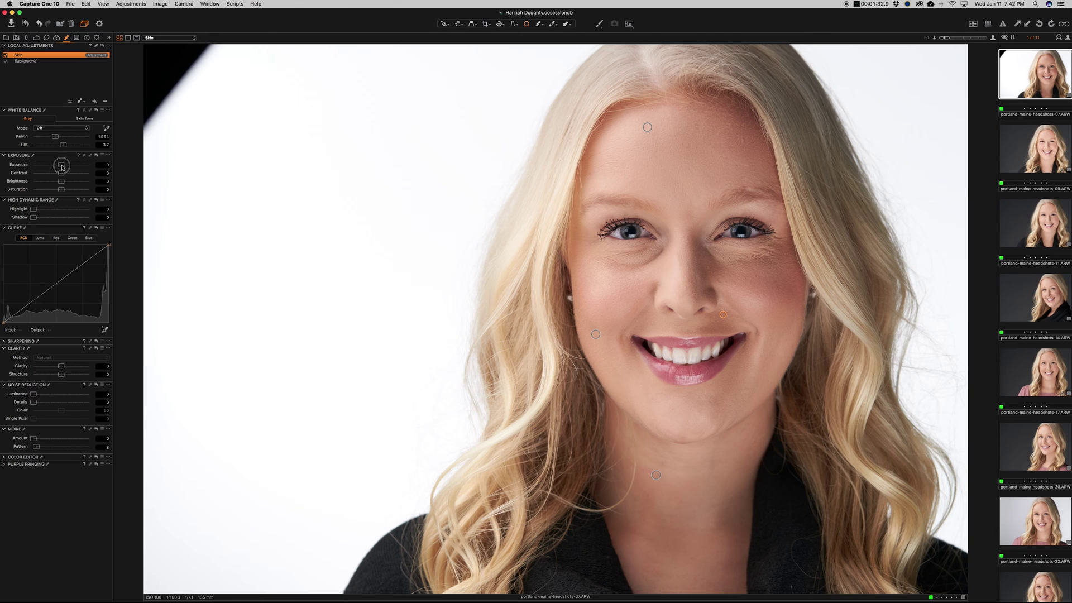
{"action": "left_click_drag", "start_coordinate": [61, 165], "coordinate": [63, 165]}
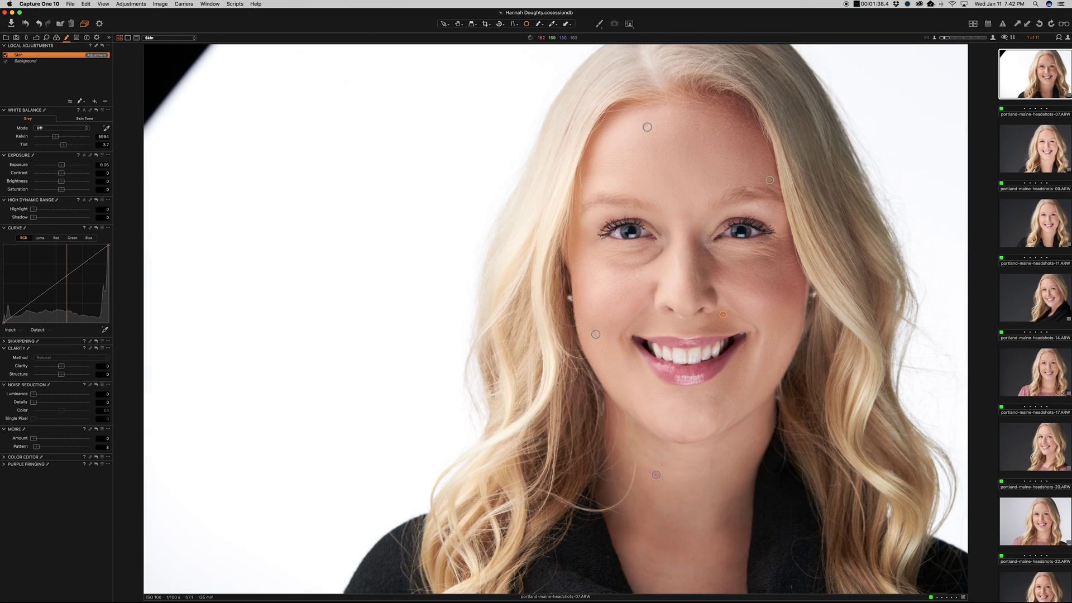
Brush a mask outline around the face and neck on the Skin layer and fill the mask.
{"action": "key", "text": "b"}
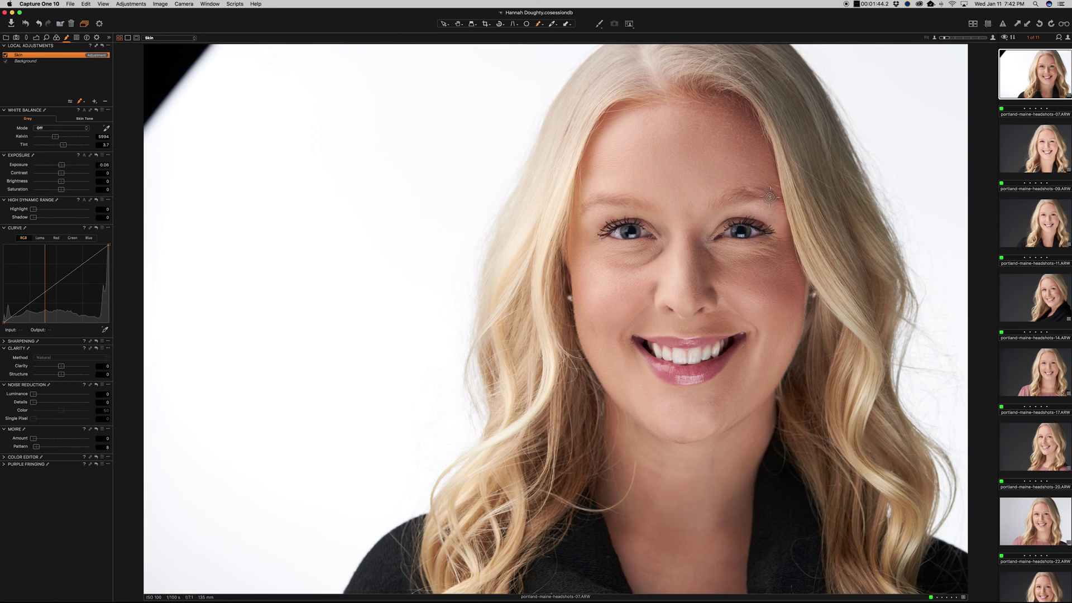
{"action": "mouse_move", "coordinate": [770, 197]}
{"action": "left_mouse_down"}
{"action": "mouse_move", "coordinate": [762, 153]}
{"action": "mouse_move", "coordinate": [734, 115]}
{"action": "mouse_move", "coordinate": [750, 128]}
{"action": "mouse_move", "coordinate": [727, 107]}
{"action": "mouse_move", "coordinate": [667, 105]}
{"action": "mouse_move", "coordinate": [611, 123]}
{"action": "mouse_move", "coordinate": [580, 254]}
{"action": "mouse_move", "coordinate": [588, 169]}
{"action": "mouse_move", "coordinate": [591, 339]}
{"action": "mouse_move", "coordinate": [584, 284]}
{"action": "mouse_move", "coordinate": [584, 320]}
{"action": "mouse_move", "coordinate": [612, 416]}
{"action": "mouse_move", "coordinate": [607, 521]}
{"action": "mouse_move", "coordinate": [636, 578]}
{"action": "mouse_move", "coordinate": [689, 594]}
{"action": "mouse_move", "coordinate": [651, 592]}
{"action": "mouse_move", "coordinate": [734, 595]}
{"action": "mouse_move", "coordinate": [750, 441]}
{"action": "mouse_move", "coordinate": [775, 409]}
{"action": "mouse_move", "coordinate": [758, 438]}
{"action": "mouse_move", "coordinate": [792, 301]}
{"action": "mouse_move", "coordinate": [783, 225]}
{"action": "mouse_move", "coordinate": [771, 199]}
{"action": "mouse_move", "coordinate": [791, 335]}
{"action": "mouse_move", "coordinate": [797, 297]}
{"action": "mouse_move", "coordinate": [735, 589]}
{"action": "left_mouse_up"}
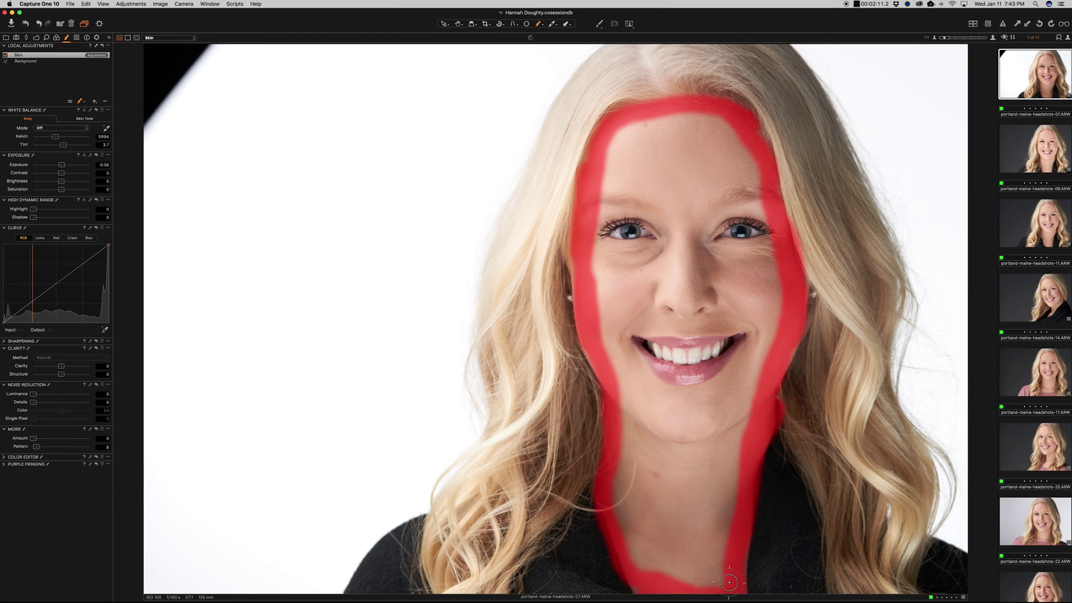
{"action": "key", "text": "super+m"}
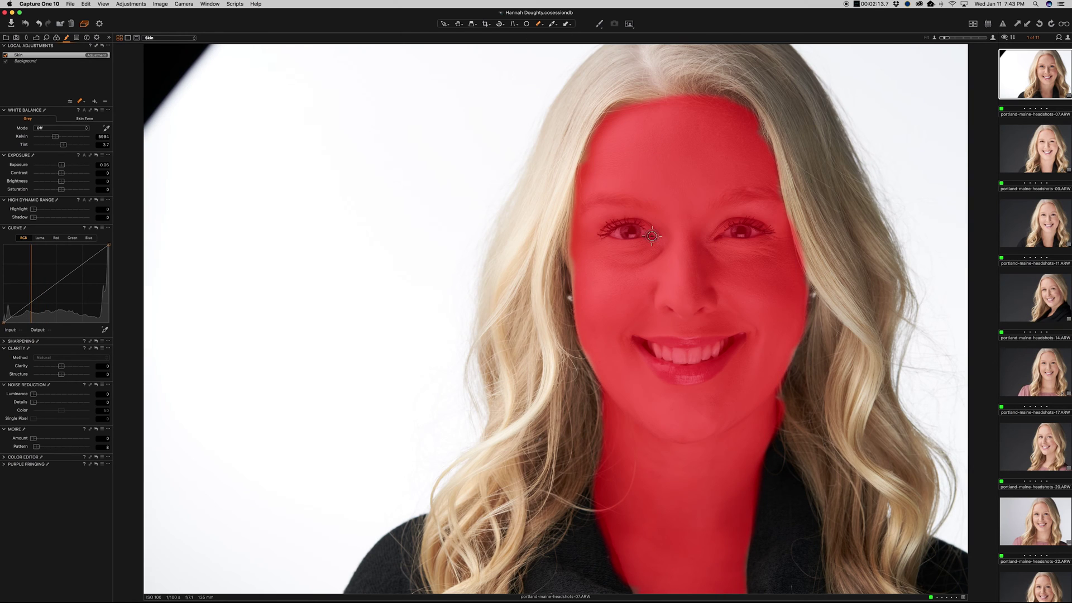
Erase the Skin mask from both eyes, the lips and the teeth.
{"action": "key", "text": "e"}
{"action": "mouse_move", "coordinate": [606, 229]}
{"action": "left_mouse_down"}
{"action": "mouse_move", "coordinate": [642, 229]}
{"action": "mouse_move", "coordinate": [632, 230]}
{"action": "left_mouse_up"}
{"action": "mouse_move", "coordinate": [724, 229]}
{"action": "left_mouse_down"}
{"action": "mouse_move", "coordinate": [759, 229]}
{"action": "mouse_move", "coordinate": [718, 235]}
{"action": "mouse_move", "coordinate": [762, 235]}
{"action": "mouse_move", "coordinate": [736, 224]}
{"action": "left_mouse_up"}
{"action": "mouse_move", "coordinate": [743, 336]}
{"action": "left_mouse_down"}
{"action": "mouse_move", "coordinate": [712, 371]}
{"action": "mouse_move", "coordinate": [667, 377]}
{"action": "mouse_move", "coordinate": [641, 338]}
{"action": "mouse_move", "coordinate": [736, 337]}
{"action": "mouse_move", "coordinate": [649, 344]}
{"action": "mouse_move", "coordinate": [659, 353]}
{"action": "mouse_move", "coordinate": [733, 341]}
{"action": "mouse_move", "coordinate": [647, 349]}
{"action": "mouse_move", "coordinate": [713, 354]}
{"action": "mouse_move", "coordinate": [664, 358]}
{"action": "mouse_move", "coordinate": [657, 362]}
{"action": "mouse_move", "coordinate": [693, 370]}
{"action": "mouse_move", "coordinate": [713, 354]}
{"action": "mouse_move", "coordinate": [665, 372]}
{"action": "mouse_move", "coordinate": [696, 374]}
{"action": "mouse_move", "coordinate": [705, 370]}
{"action": "mouse_move", "coordinate": [646, 375]}
{"action": "left_mouse_up"}
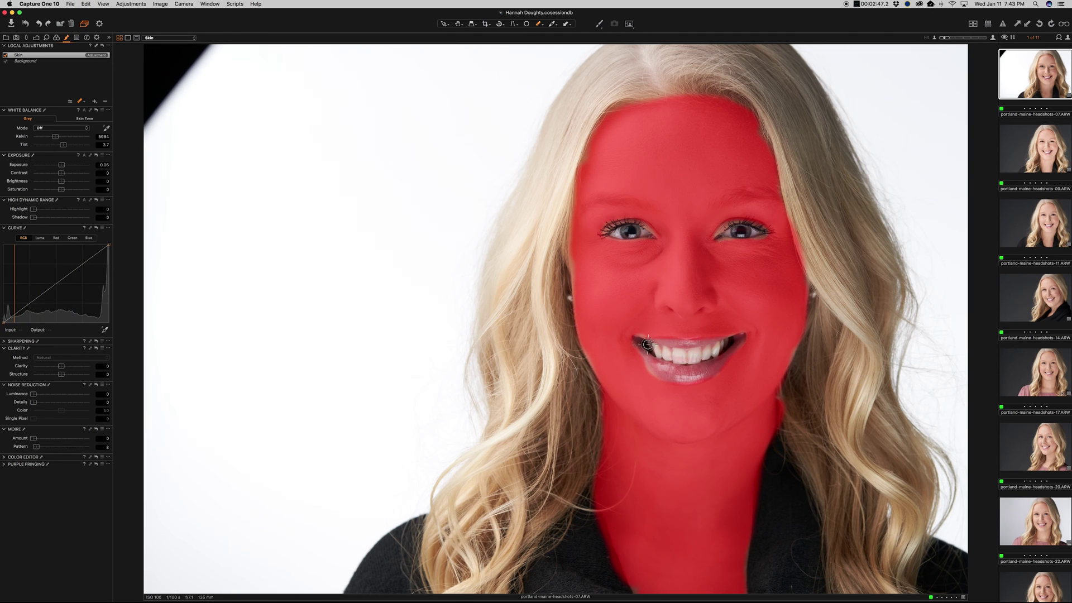
{"action": "left_click_drag", "start_coordinate": [675, 343], "coordinate": [725, 344]}
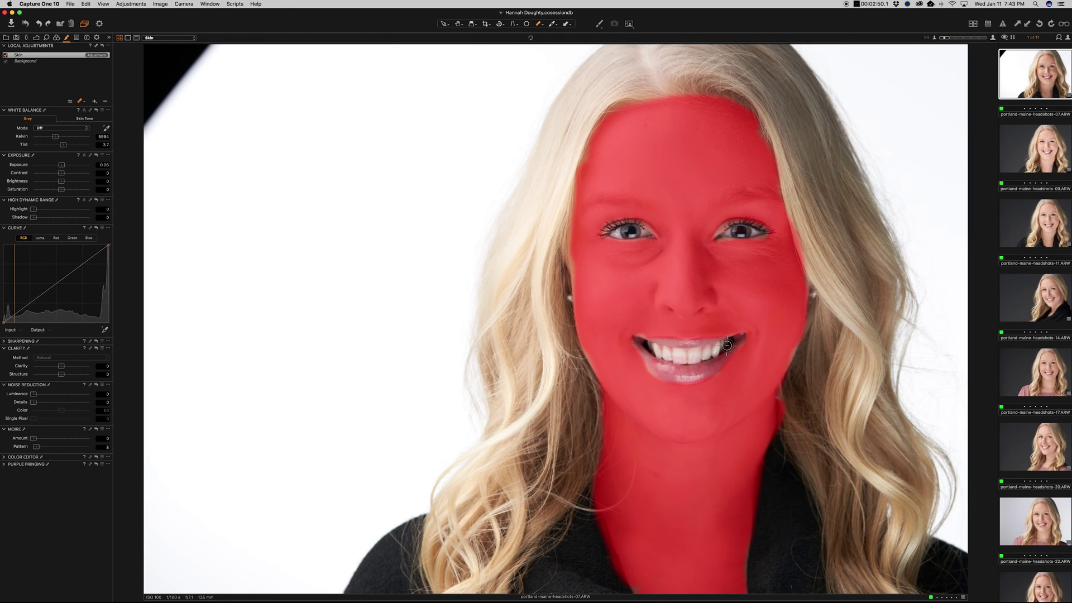
{"action": "key", "text": "b"}
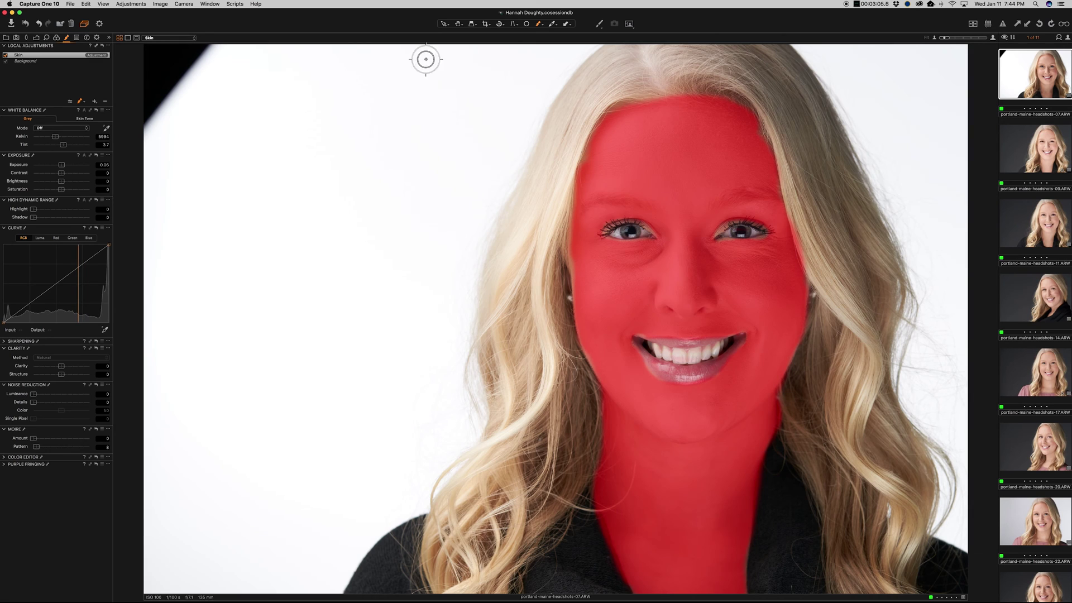
Hide the mask and set the Skin layer's Highlight to 14, Shadow to 21, Exposure to 0.14, Brightness to 2 and Clarity to -56.
{"action": "key", "text": "m"}
{"action": "left_click_drag", "start_coordinate": [33, 209], "coordinate": [45, 221]}
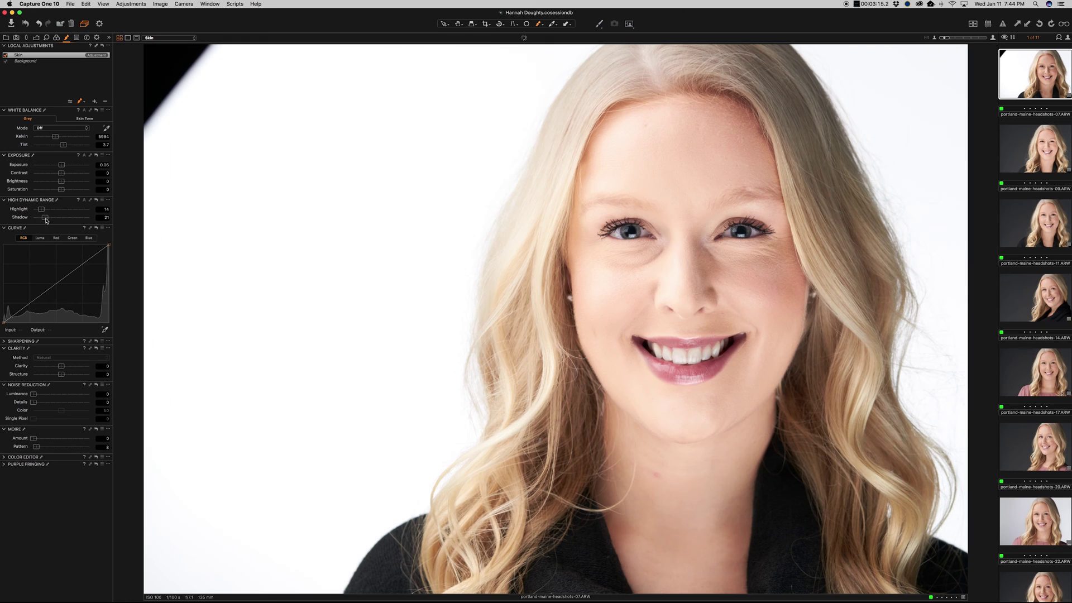
{"action": "left_click_drag", "start_coordinate": [63, 165], "coordinate": [63, 165]}
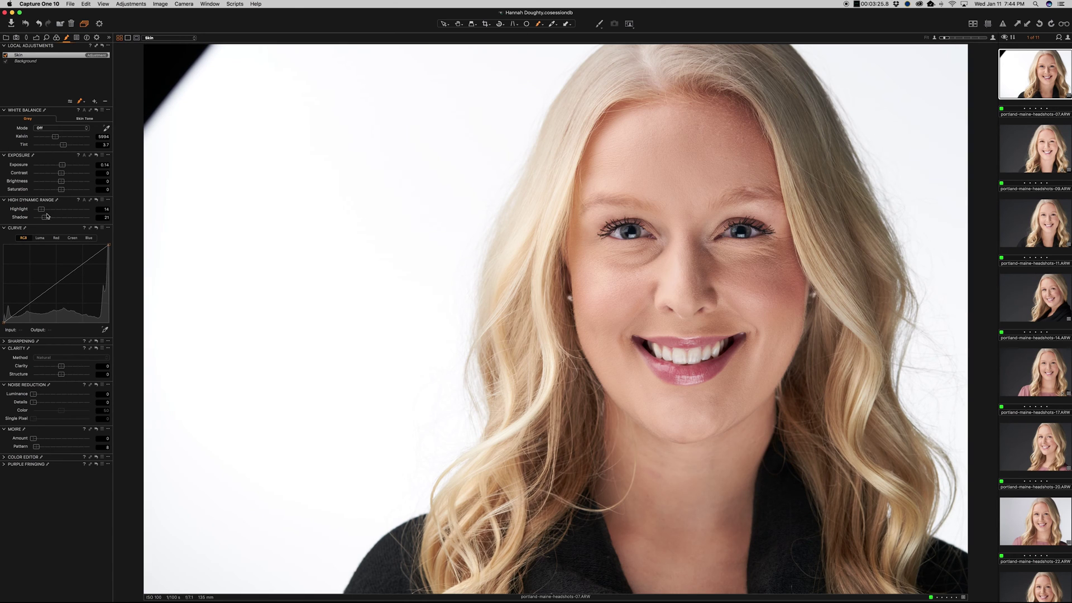
{"action": "left_click_drag", "start_coordinate": [61, 181], "coordinate": [62, 180]}
{"action": "left_click_drag", "start_coordinate": [58, 369], "coordinate": [45, 373]}
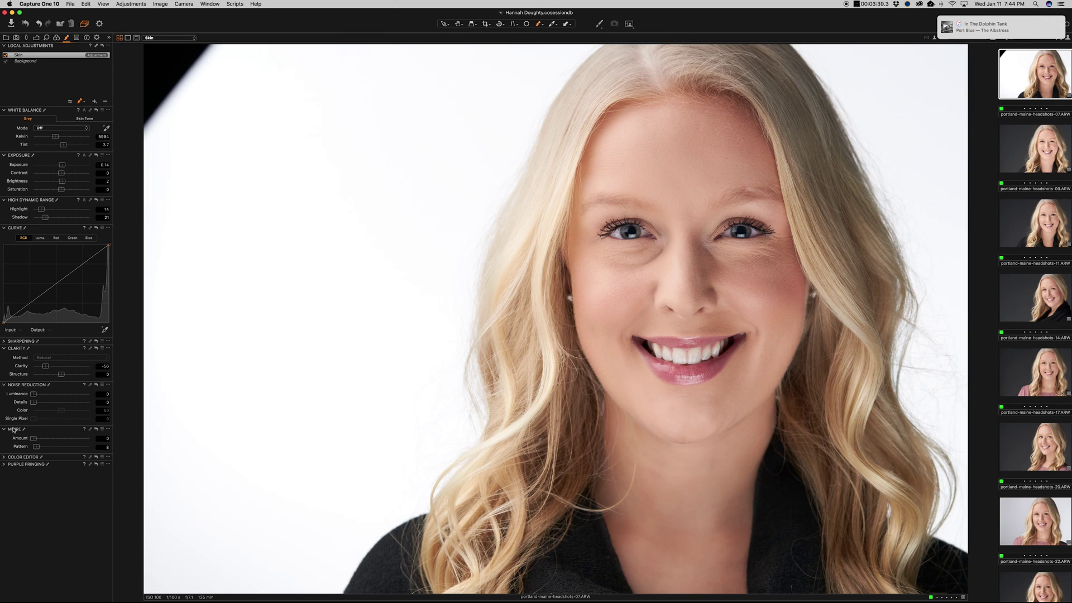
Sample the cheek color with the Color Editor's Skin Tone picker on the Skin layer and adjust the selected color range.
{"action": "left_click", "coordinate": [4, 457]}
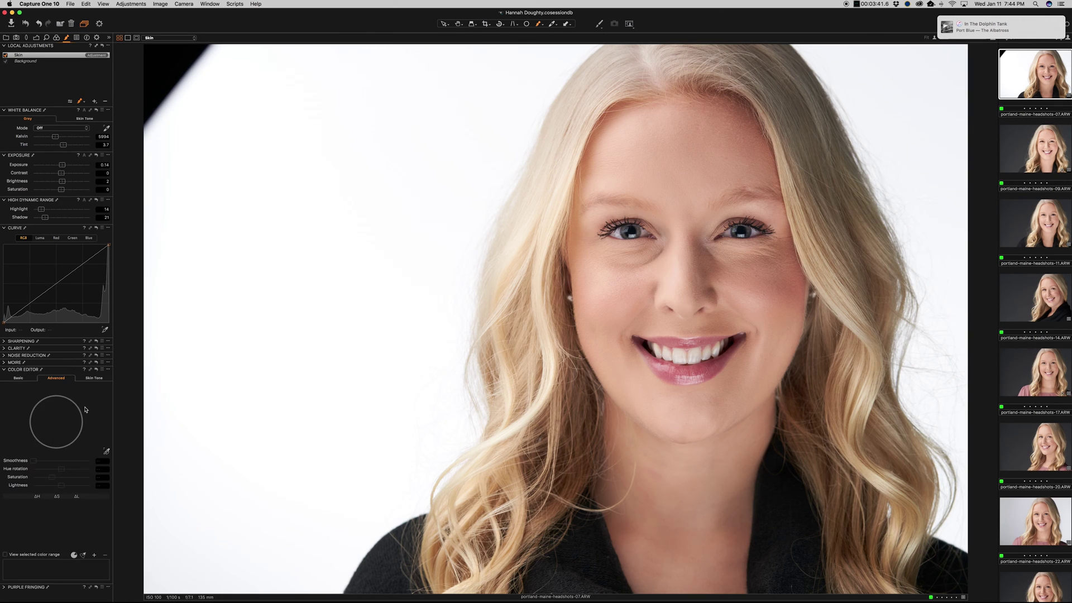
{"action": "left_click", "coordinate": [89, 379]}
{"action": "left_click", "coordinate": [106, 451]}
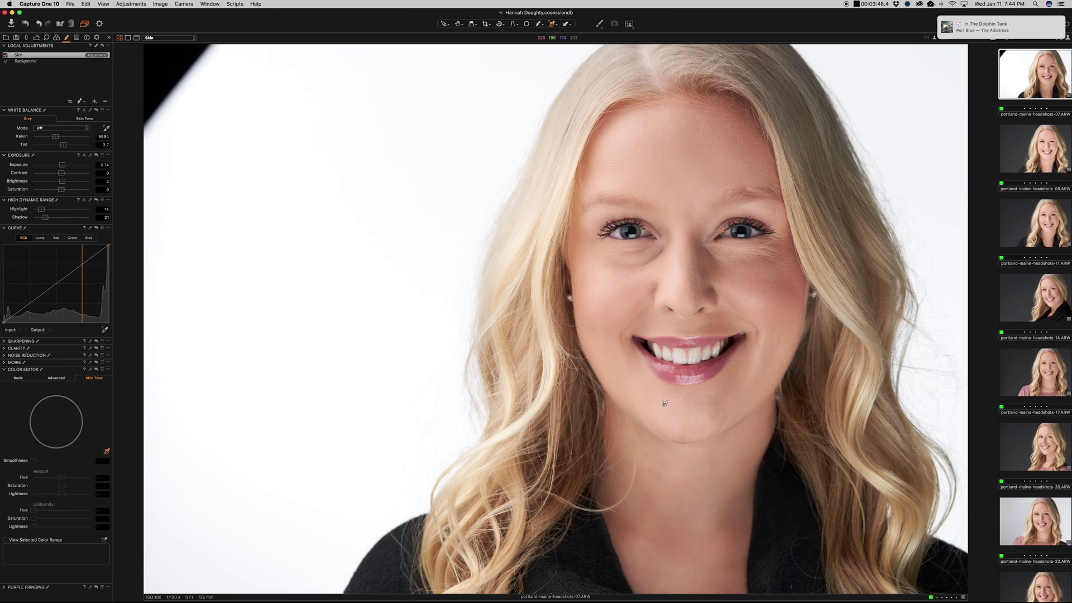
{"action": "left_click", "coordinate": [776, 324]}
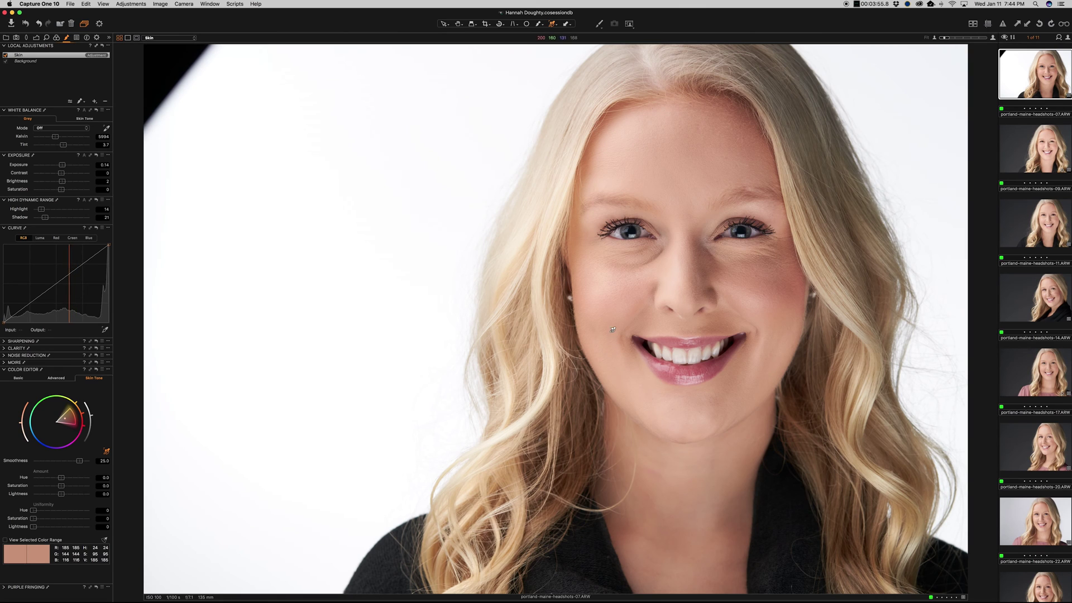
{"action": "left_click", "coordinate": [612, 328]}
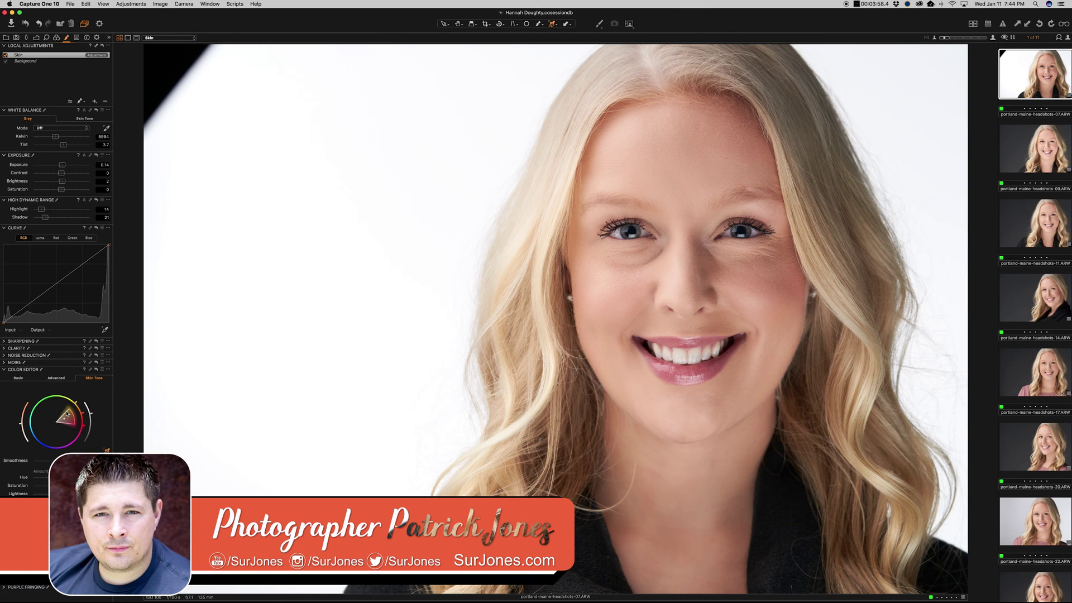
{"action": "mouse_move", "coordinate": [67, 414]}
{"action": "left_mouse_down"}
{"action": "mouse_move", "coordinate": [71, 431]}
{"action": "mouse_move", "coordinate": [77, 419]}
{"action": "left_mouse_up"}
Add a second local adjustment layer named Shadows.
{"action": "left_click", "coordinate": [94, 102]}
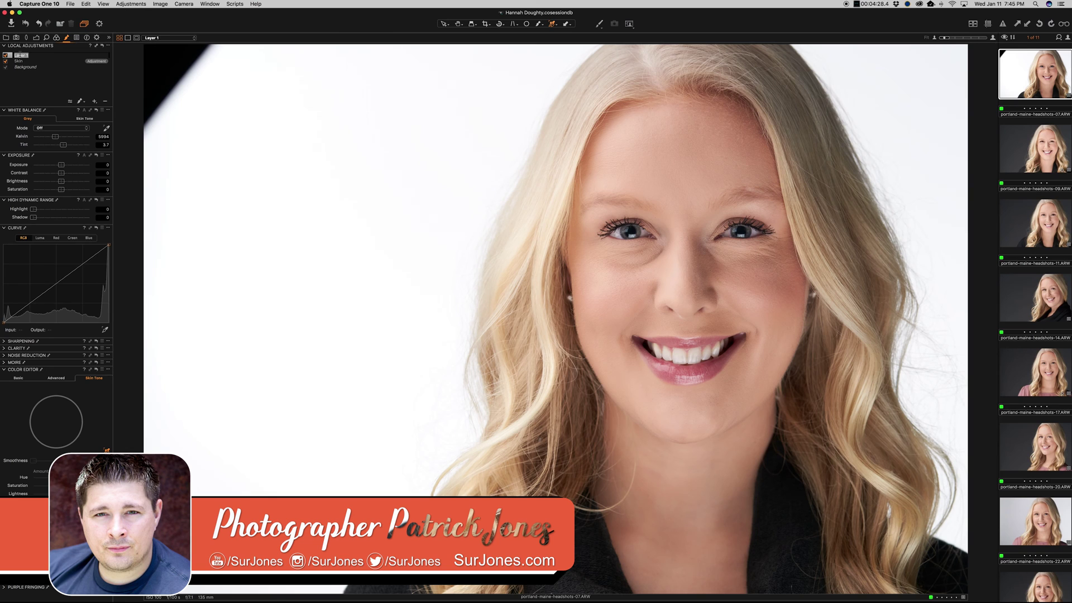
{"action": "type", "text": "Ska"}
{"action": "key", "text": "Return"}
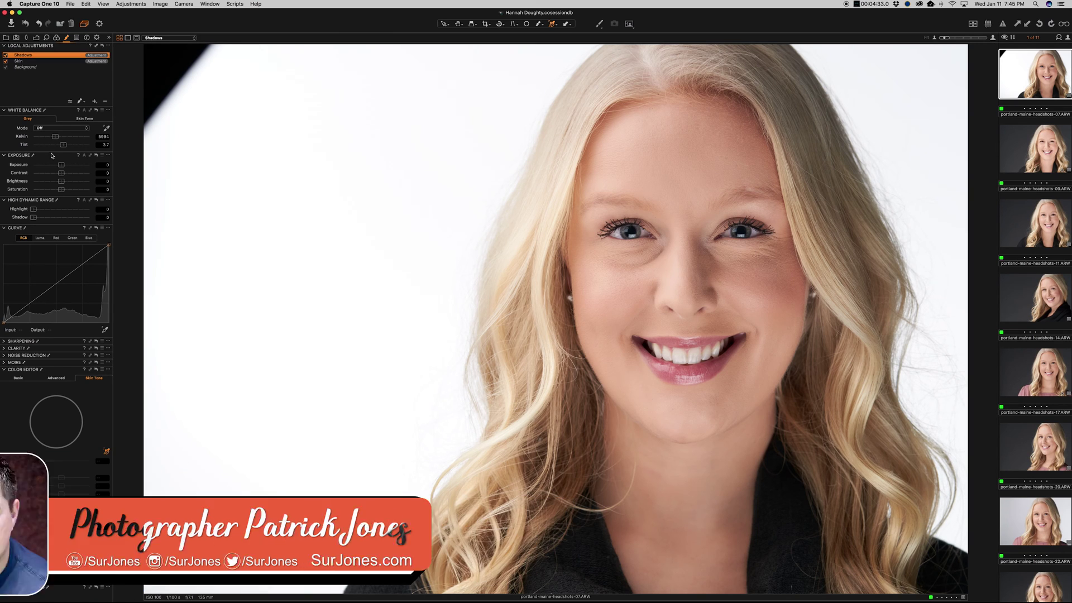
Brush a mask over the shaded areas of the face and set the Shadows layer's HDR Shadow to 10.
{"action": "left_click", "coordinate": [81, 101]}
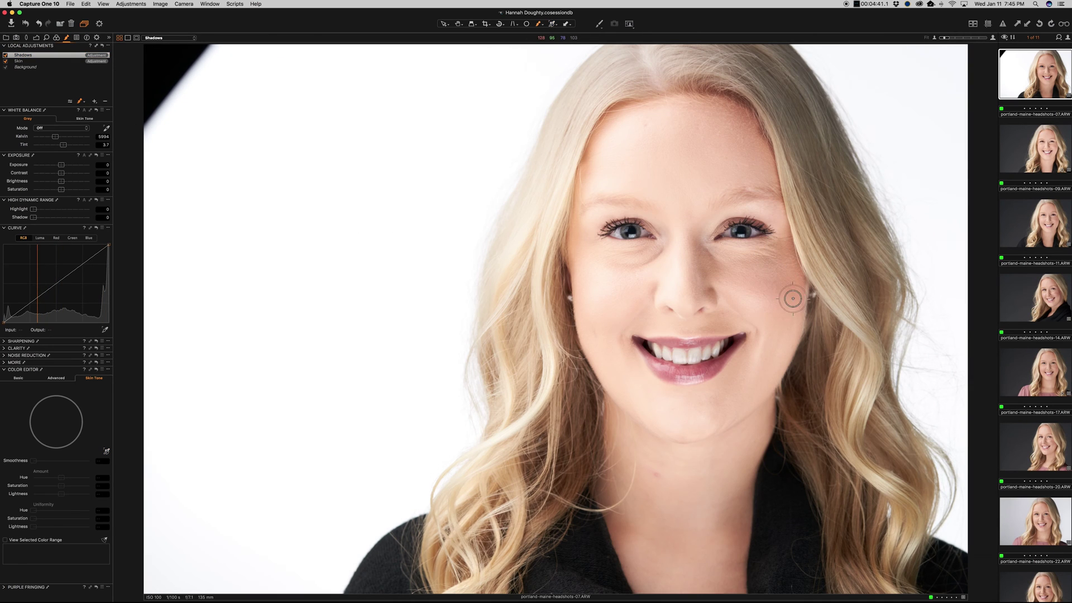
{"action": "mouse_move", "coordinate": [759, 258]}
{"action": "left_mouse_down"}
{"action": "mouse_move", "coordinate": [718, 263]}
{"action": "mouse_move", "coordinate": [758, 290]}
{"action": "mouse_move", "coordinate": [773, 293]}
{"action": "mouse_move", "coordinate": [778, 278]}
{"action": "mouse_move", "coordinate": [750, 269]}
{"action": "mouse_move", "coordinate": [786, 309]}
{"action": "mouse_move", "coordinate": [732, 255]}
{"action": "mouse_move", "coordinate": [783, 251]}
{"action": "mouse_move", "coordinate": [799, 293]}
{"action": "mouse_move", "coordinate": [712, 271]}
{"action": "mouse_move", "coordinate": [709, 295]}
{"action": "mouse_move", "coordinate": [693, 271]}
{"action": "left_mouse_up"}
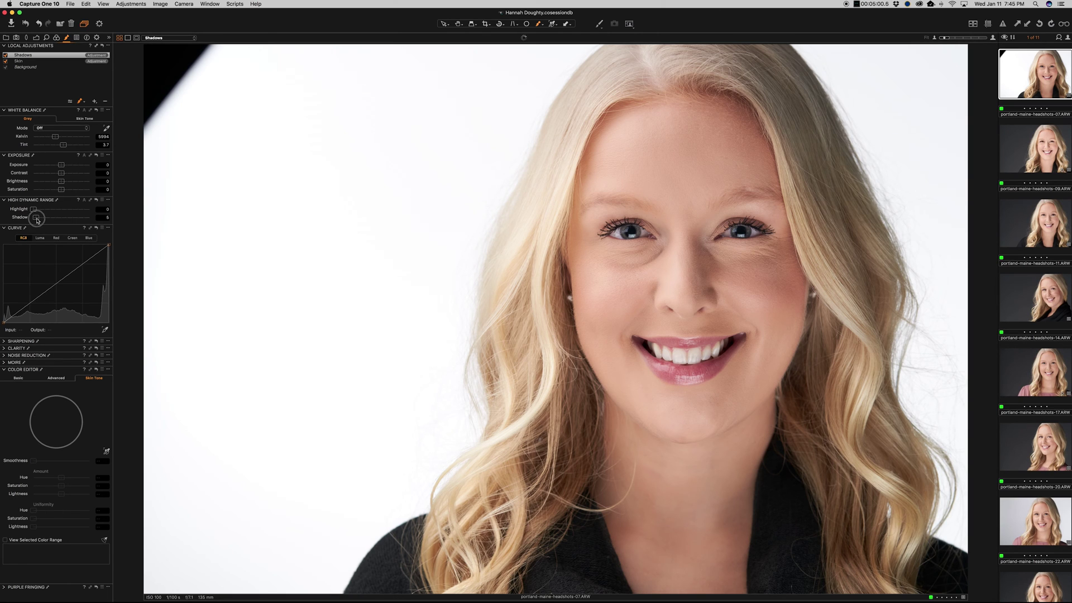
{"action": "left_click_drag", "start_coordinate": [33, 217], "coordinate": [39, 218]}
{"action": "key", "text": "period"}
{"action": "key", "text": "super+0"}
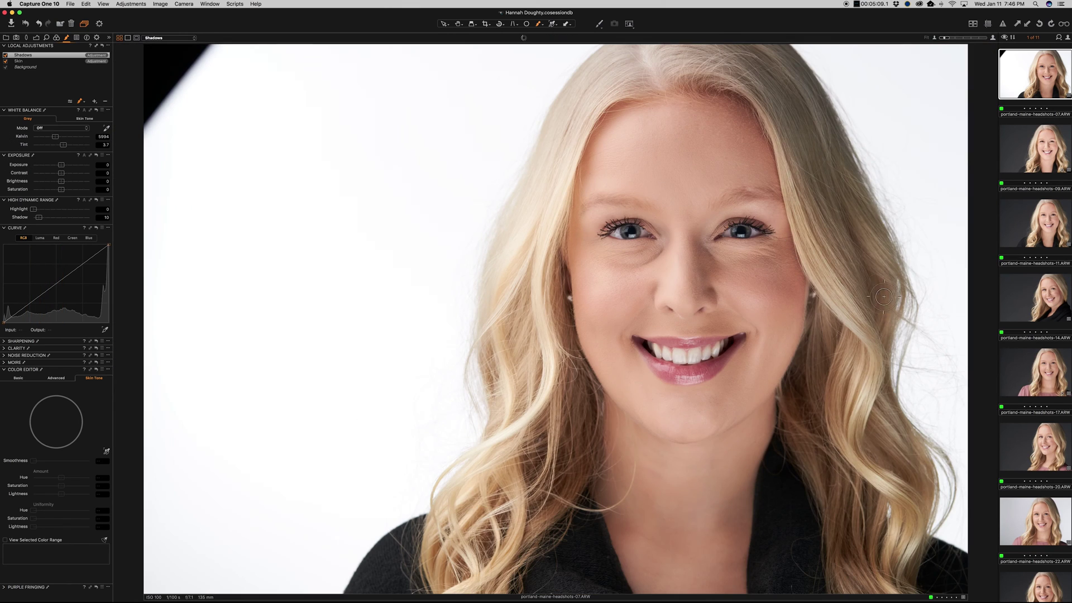
Add another local adjustment layer named Teeth.
{"action": "left_click", "coordinate": [95, 102]}
{"action": "type", "text": "Te"}
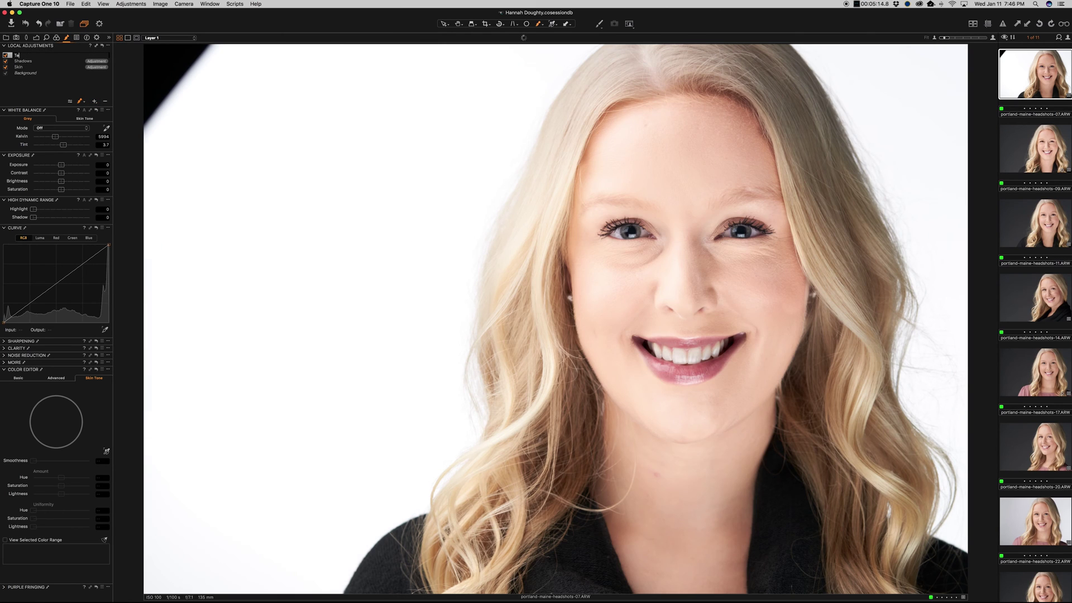
{"action": "type", "text": "eth"}
{"action": "key", "text": "Return"}
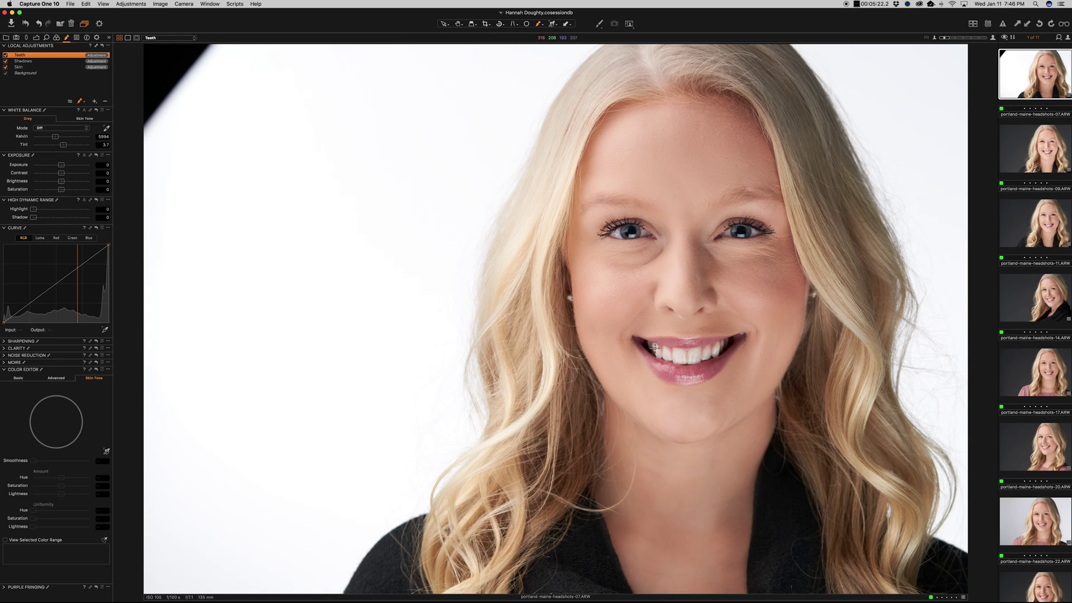
Brush a mask over the teeth, set the Teeth layer's Saturation to -20 and raise its Exposure slightly.
{"action": "left_click_drag", "start_coordinate": [653, 350], "coordinate": [682, 355]}
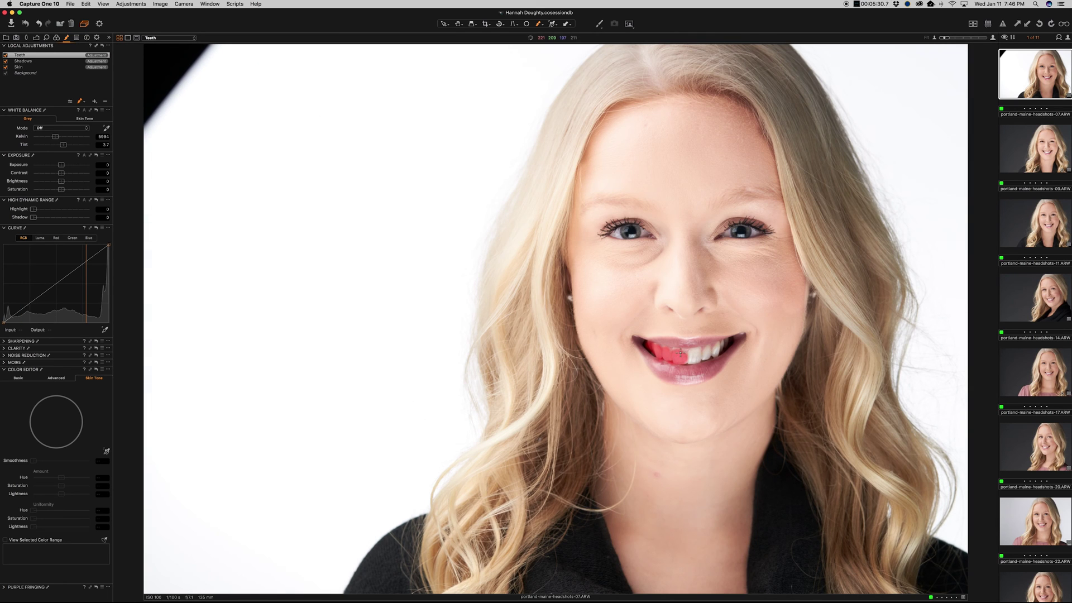
{"action": "left_click_drag", "start_coordinate": [693, 353], "coordinate": [703, 356]}
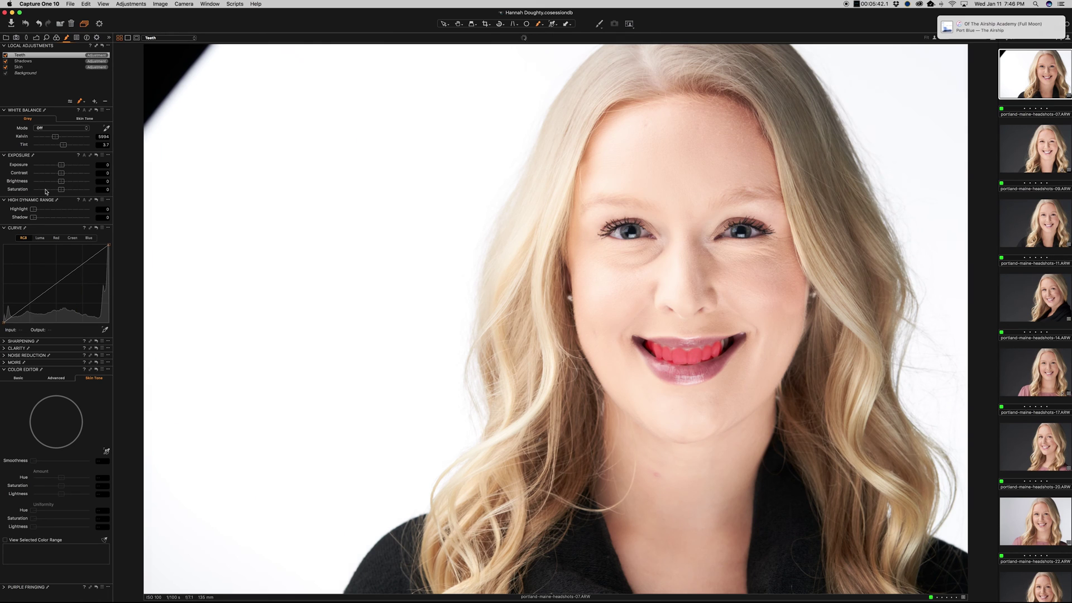
{"action": "left_click_drag", "start_coordinate": [61, 190], "coordinate": [61, 166]}
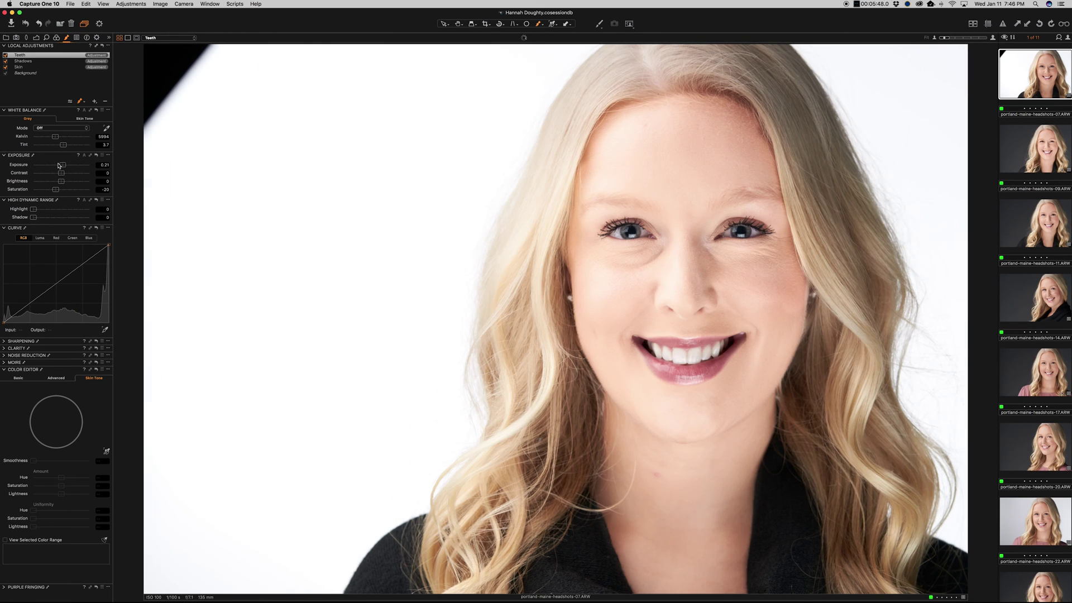
Compare the portrait with and without the Teeth layer, and fine-tune that layer's Saturation.
{"action": "left_click", "coordinate": [5, 55]}
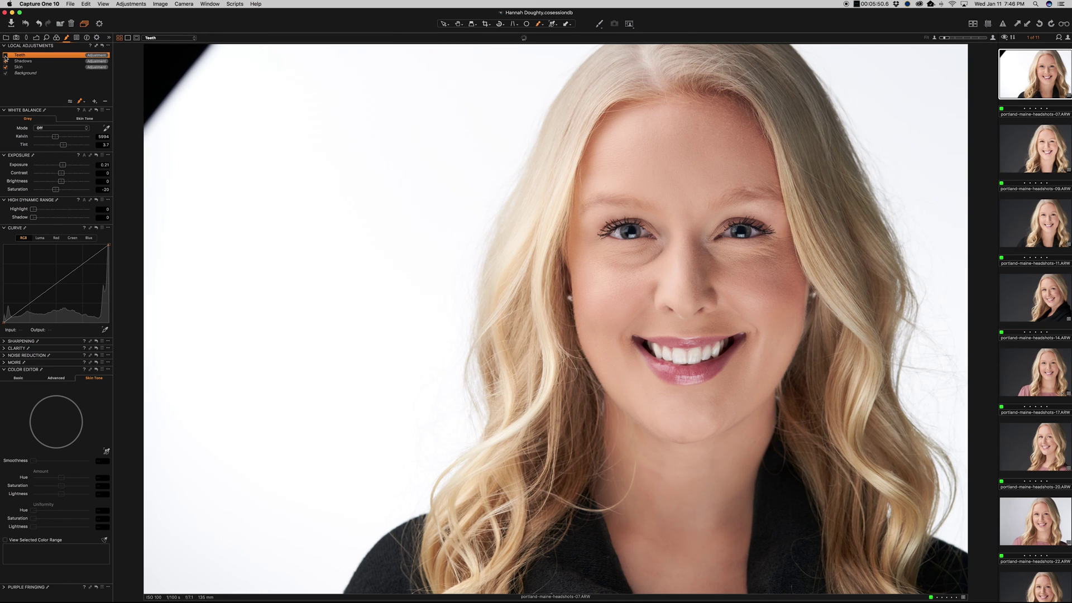
{"action": "left_click", "coordinate": [5, 55]}
{"action": "left_click", "coordinate": [5, 56]}
{"action": "left_click", "coordinate": [5, 55]}
{"action": "left_click_drag", "start_coordinate": [56, 190], "coordinate": [54, 193]}
{"action": "left_click_drag", "start_coordinate": [55, 193], "coordinate": [56, 191]}
Heal the marks beside the forehead hairline and on the neck below the jaw with the repair brush.
{"action": "key", "text": "q"}
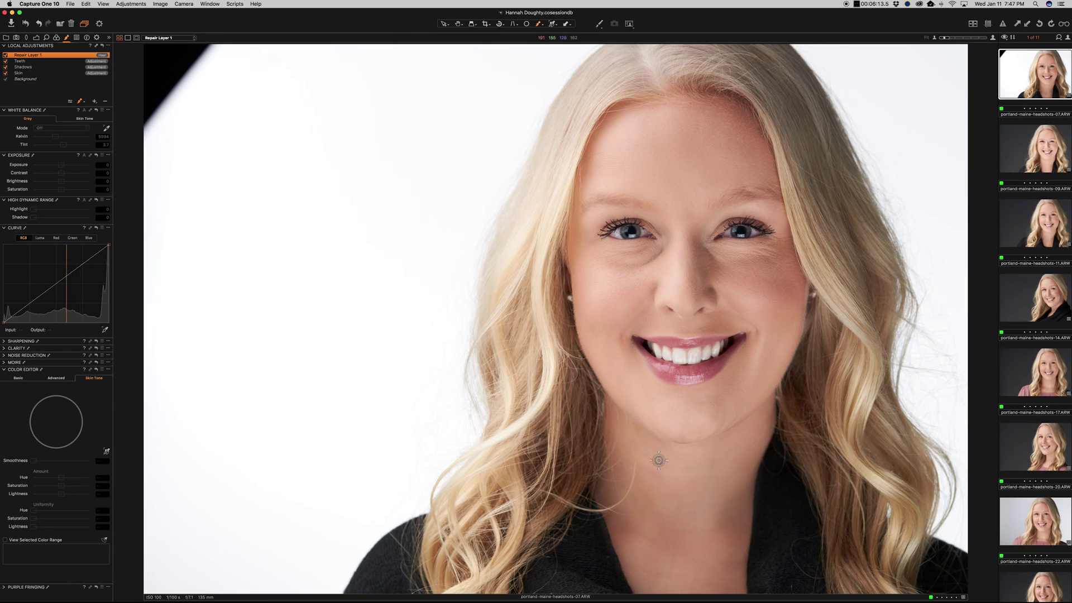
{"action": "left_click", "coordinate": [589, 203]}
{"action": "left_click", "coordinate": [643, 467]}
{"action": "left_click", "coordinate": [644, 456], "text": "alt"}
{"action": "left_click_drag", "start_coordinate": [633, 445], "coordinate": [630, 489]}
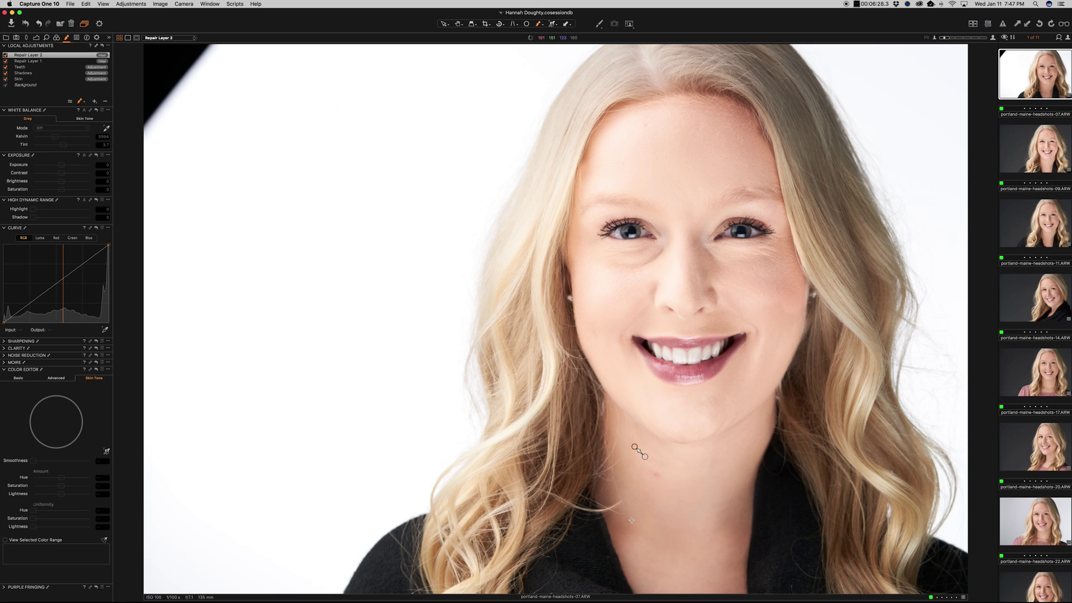
Heal the stray hair strands crossing the neck and collar, and retouch a spot on the black jacket.
{"action": "left_click", "coordinate": [634, 510]}
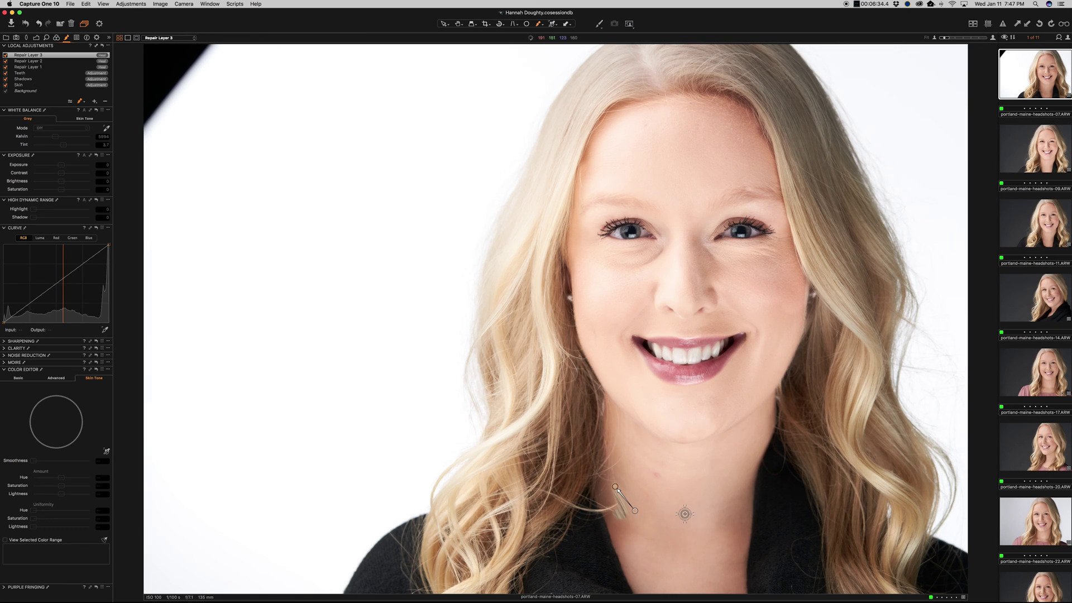
{"action": "left_click", "coordinate": [626, 505]}
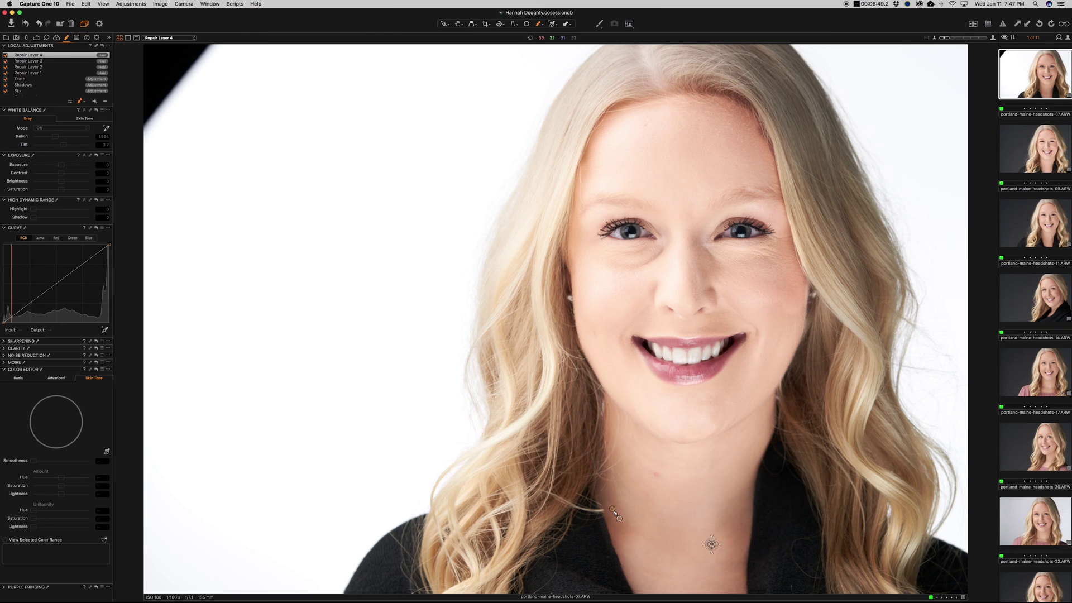
{"action": "left_click", "coordinate": [659, 530], "text": "alt"}
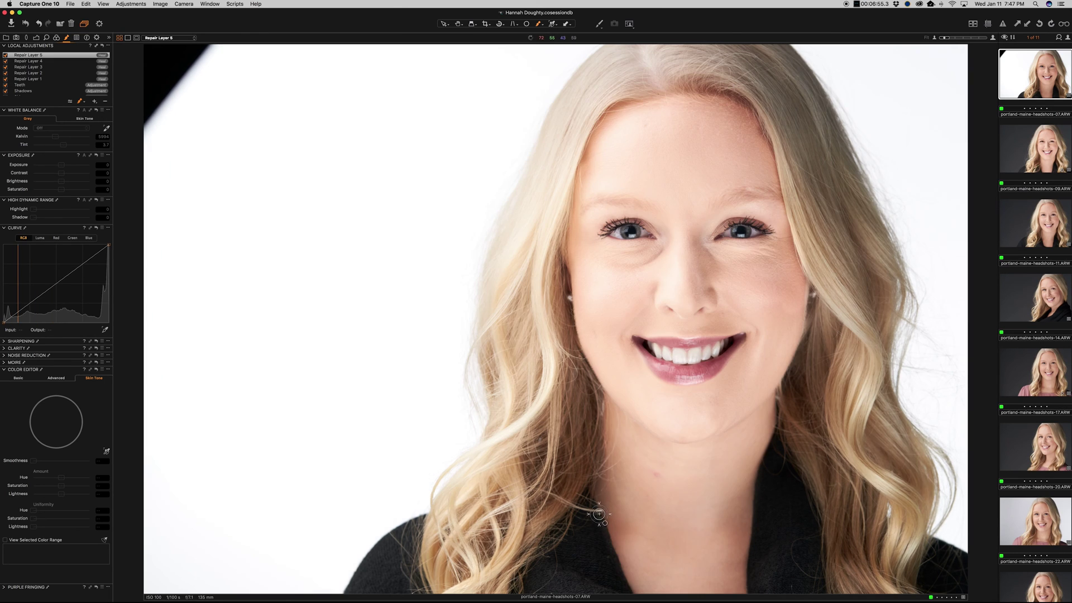
{"action": "left_click", "coordinate": [603, 518]}
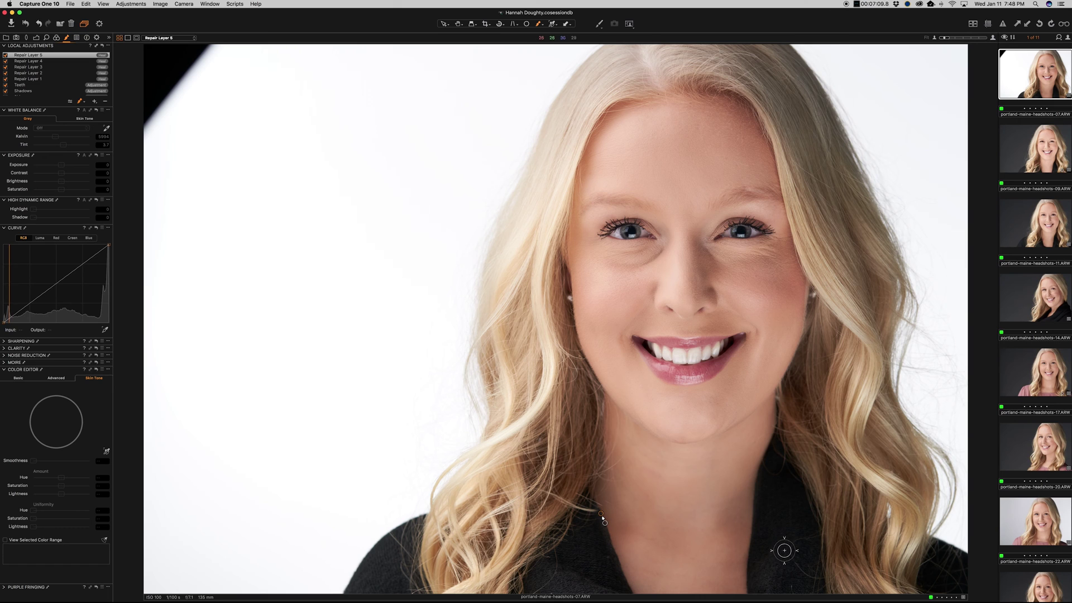
{"action": "left_click_drag", "start_coordinate": [780, 571], "coordinate": [780, 579]}
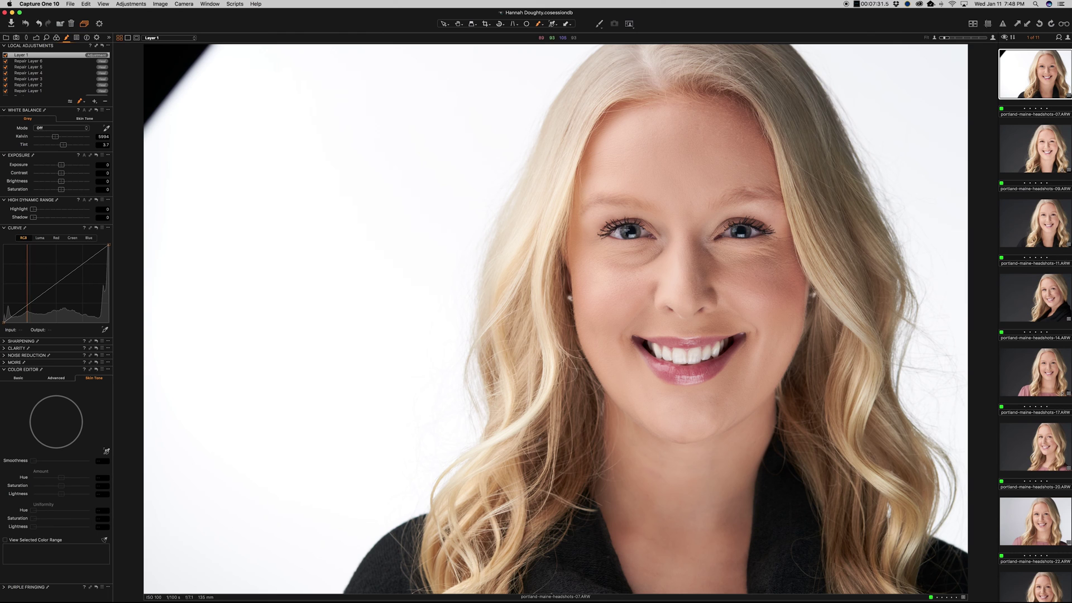
Brush a mask over the irises of both eyes on Layer 1.
{"action": "scroll", "coordinate": [628, 231], "scroll_direction": "up", "scroll_amount": 5}
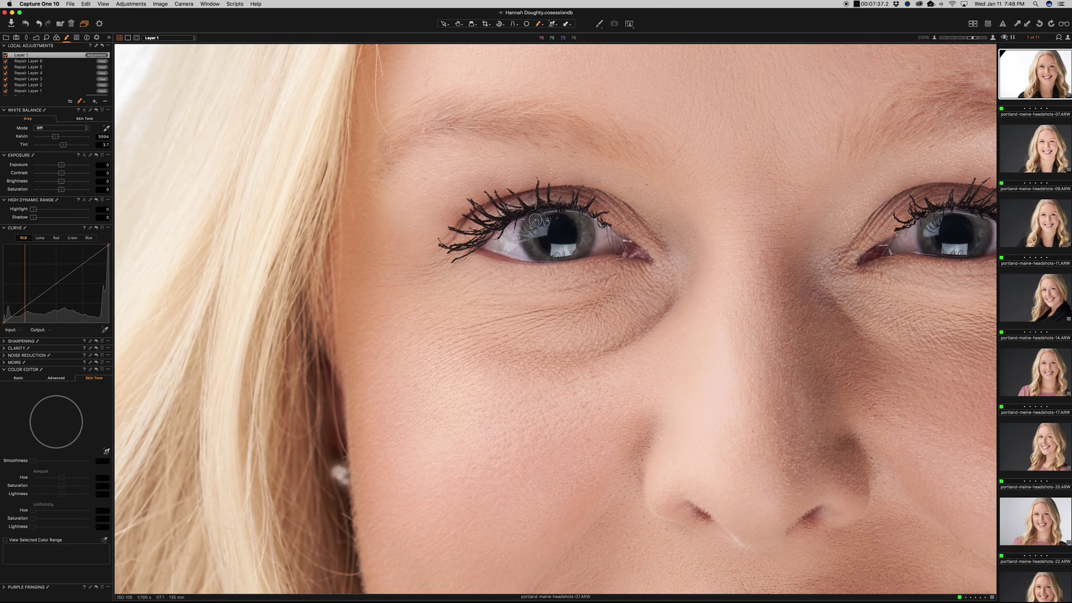
{"action": "left_click", "coordinate": [533, 221]}
{"action": "mouse_move", "coordinate": [534, 253]}
{"action": "left_mouse_down"}
{"action": "mouse_move", "coordinate": [579, 253]}
{"action": "mouse_move", "coordinate": [587, 242]}
{"action": "mouse_move", "coordinate": [580, 218]}
{"action": "left_mouse_up"}
{"action": "left_click", "coordinate": [527, 221]}
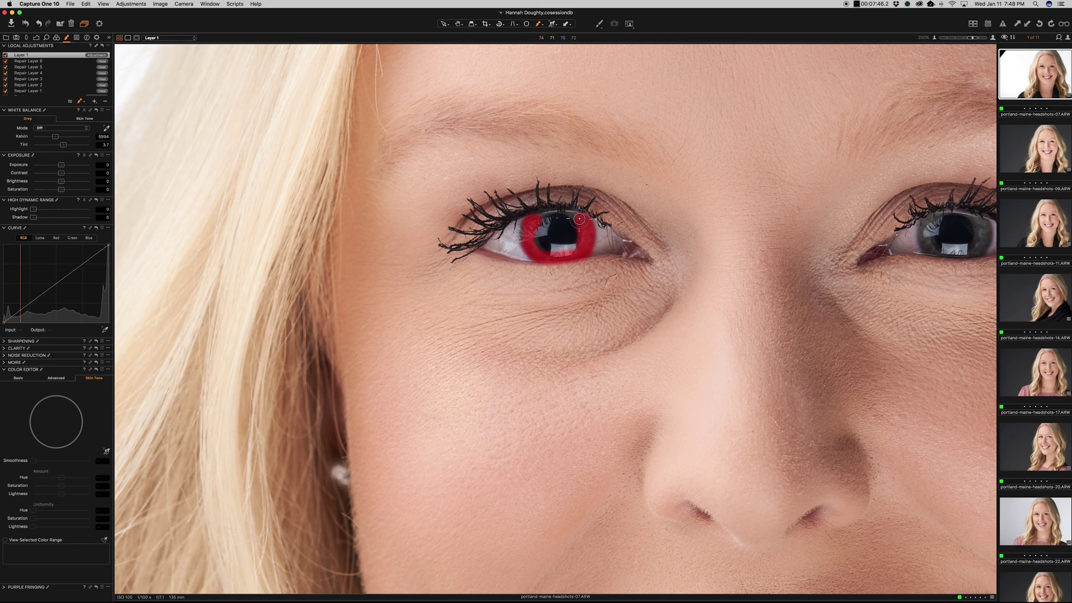
{"action": "scroll", "coordinate": [576, 217], "scroll_direction": "down", "scroll_amount": 2}
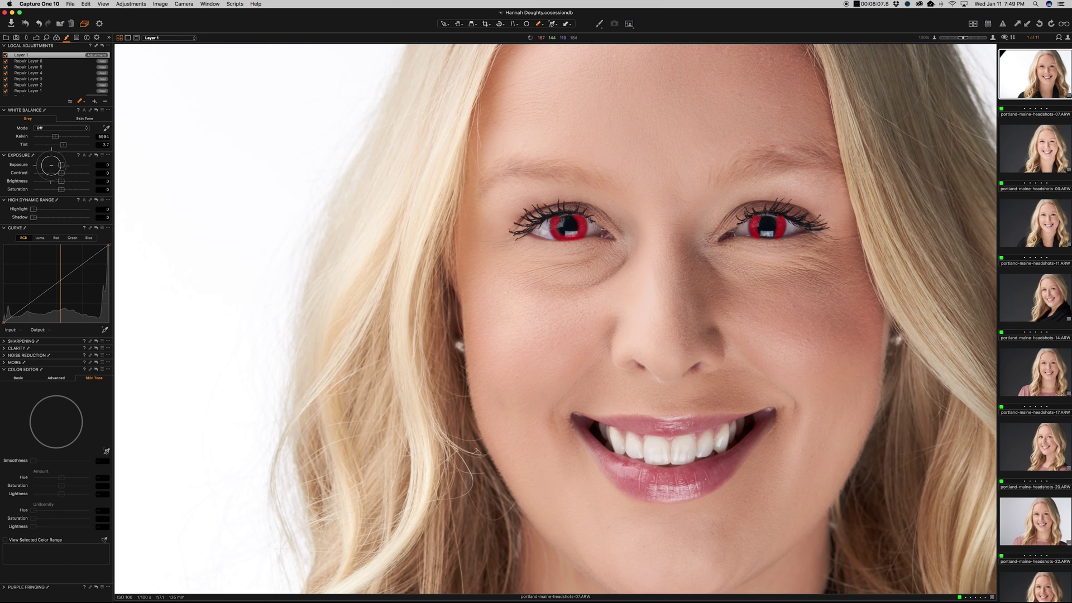
Set the eye layer's Exposure to 0.12, Saturation to 10 and Clarity to 12.
{"action": "key", "text": "comma"}
{"action": "left_click_drag", "start_coordinate": [61, 165], "coordinate": [64, 191]}
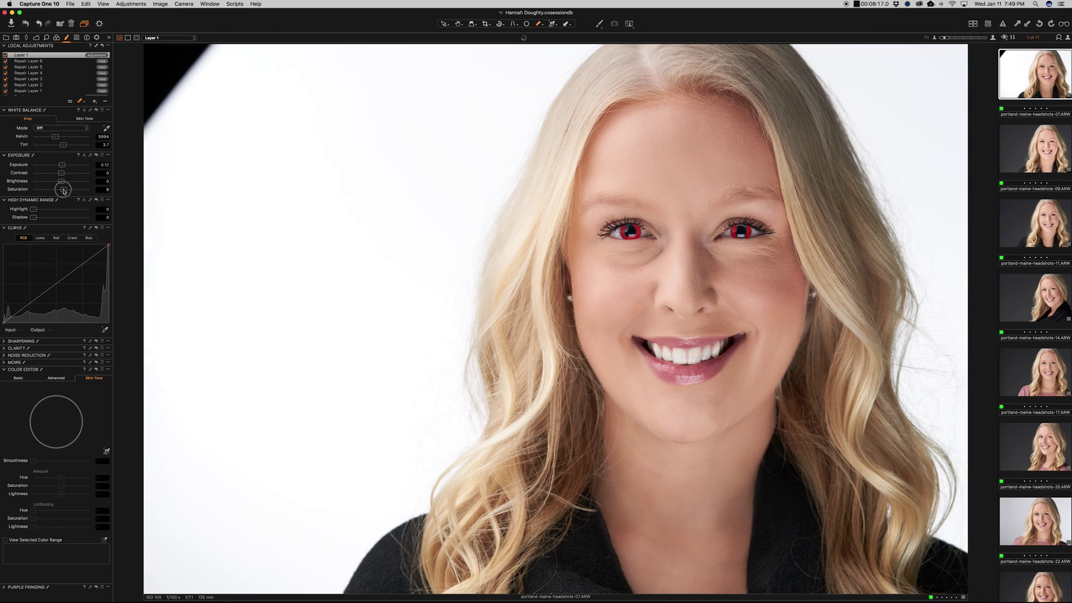
{"action": "left_click", "coordinate": [6, 349]}
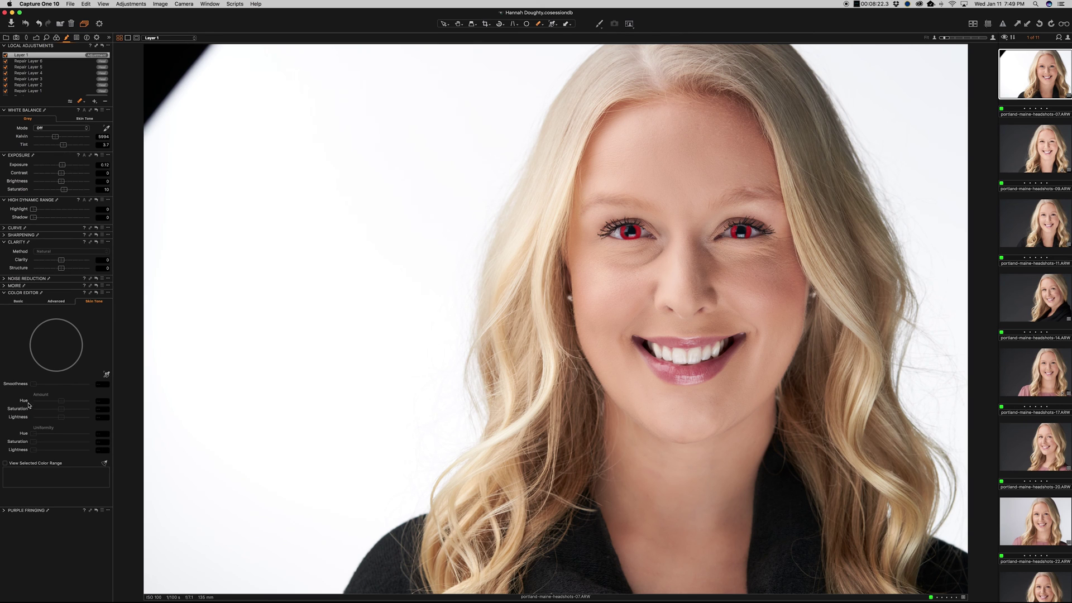
{"action": "left_click_drag", "start_coordinate": [61, 259], "coordinate": [64, 260]}
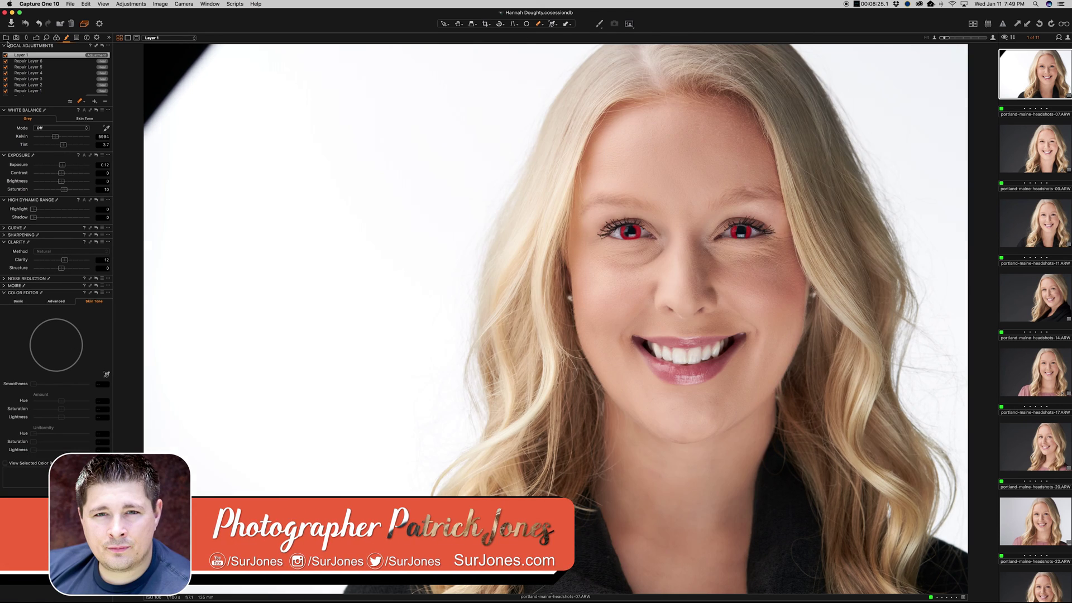
Add a repair layer named SEamless and rename the iris adjustment layer to eyes.
{"action": "left_click", "coordinate": [95, 101]}
{"action": "left_click", "coordinate": [24, 55]}
{"action": "type", "text": "SEamless"}
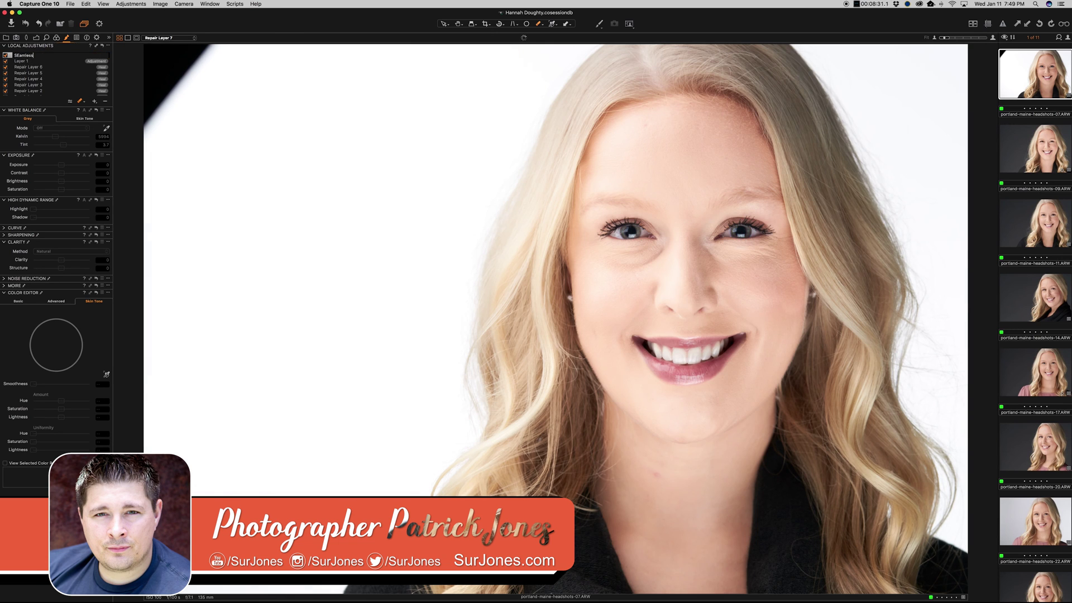
{"action": "key", "text": "Return"}
{"action": "double_click", "coordinate": [21, 61]}
{"action": "type", "text": "eyes"}
{"action": "key", "text": "Return"}
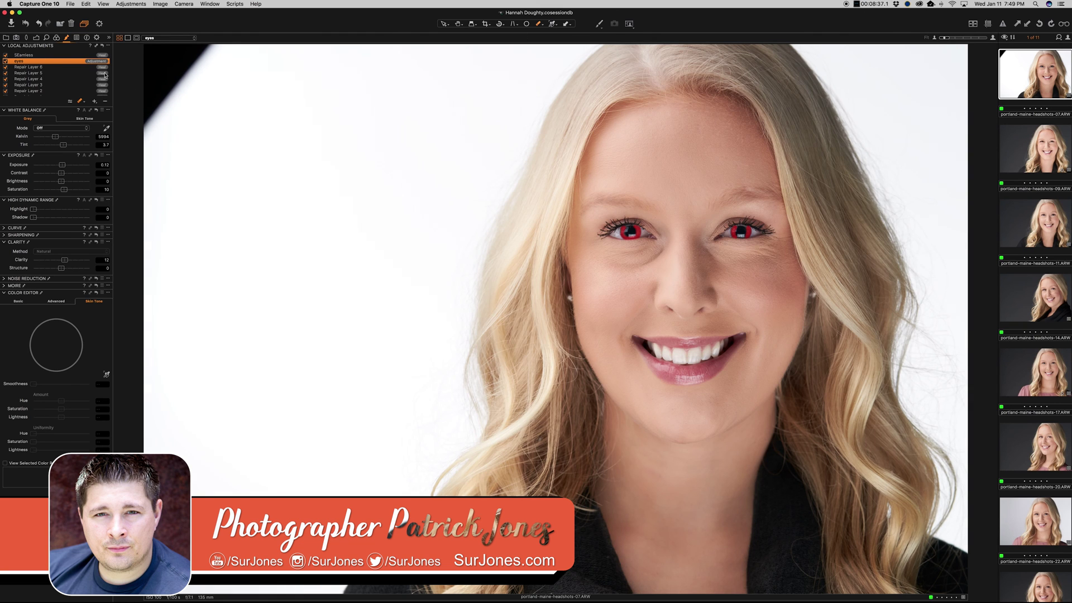
Paint out the black background corner on the SEamless layer from sampled white backdrop, and repair a spot in the lower curls beside the jacket.
{"action": "left_click", "coordinate": [20, 55]}
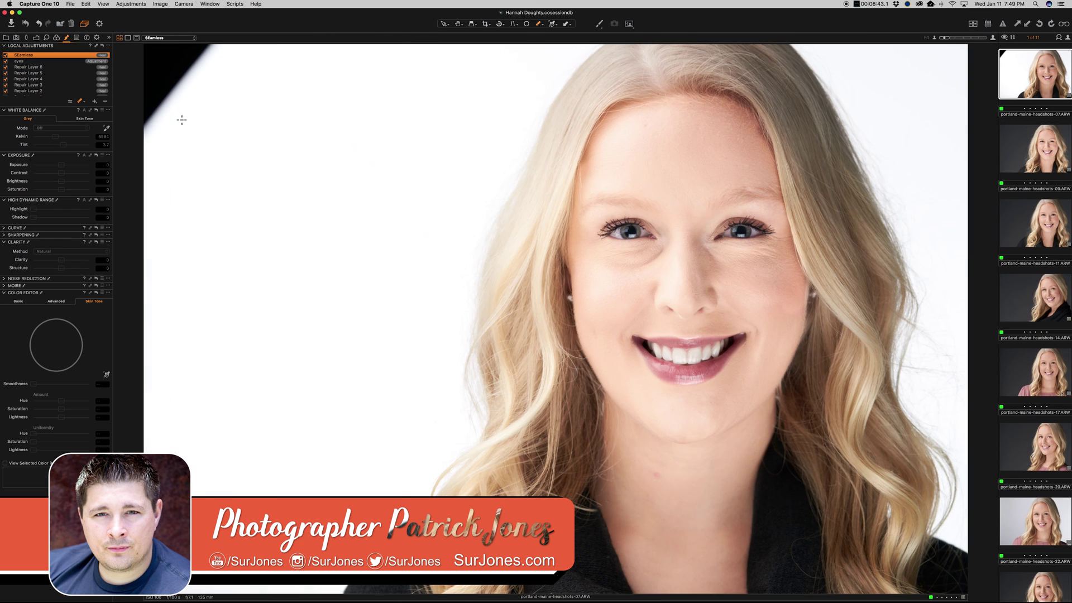
{"action": "left_click", "coordinate": [182, 148], "text": "alt"}
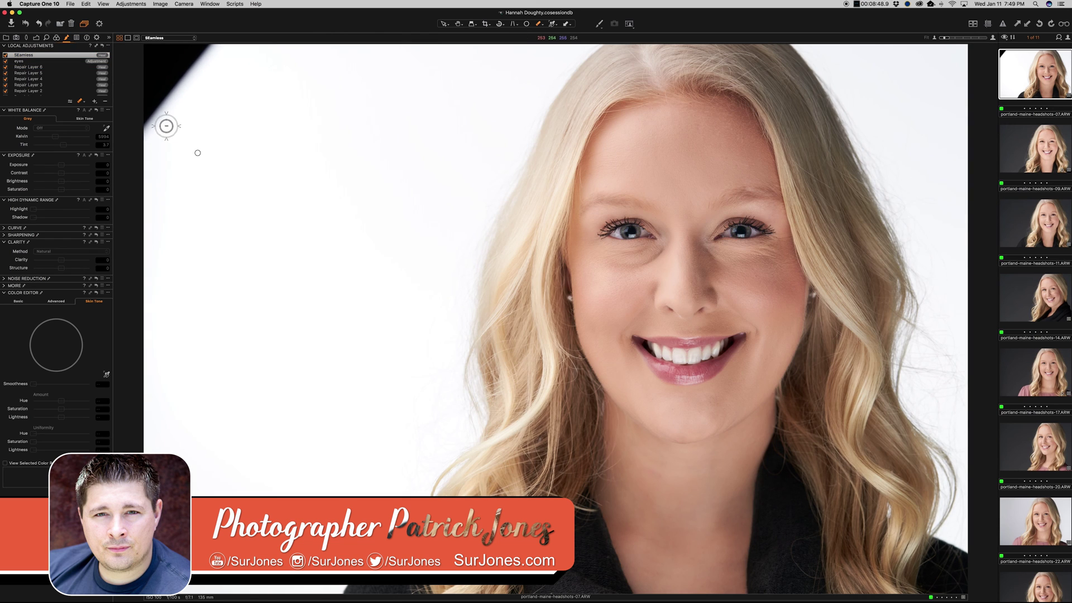
{"action": "key", "text": "]"}
{"action": "key", "text": "]"}
{"action": "key", "text": "]"}
{"action": "key", "text": "]"}
{"action": "key", "text": "]"}
{"action": "key", "text": "]"}
{"action": "key", "text": "]"}
{"action": "key", "text": "]"}
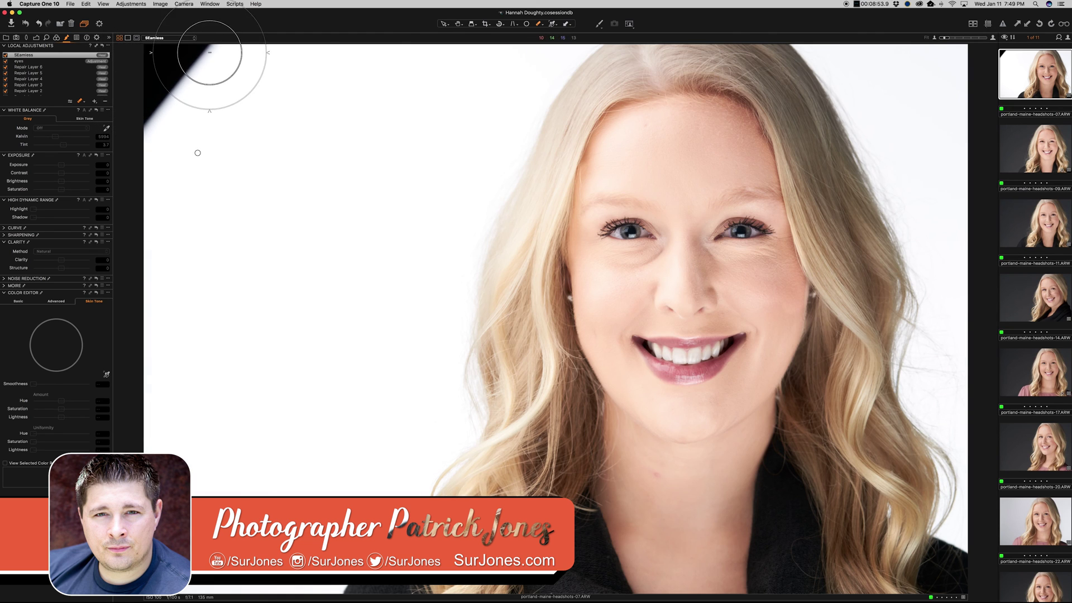
{"action": "key", "text": "bracketleft"}
{"action": "key", "text": "bracketleft"}
{"action": "key", "text": "bracketleft"}
{"action": "key", "text": "bracketleft"}
{"action": "key", "text": "bracketleft"}
{"action": "key", "text": "bracketright"}
{"action": "key", "text": "bracketright"}
{"action": "key", "text": "bracketright"}
{"action": "key", "text": "bracketright"}
{"action": "mouse_move", "coordinate": [149, 124]}
{"action": "left_mouse_down"}
{"action": "mouse_move", "coordinate": [145, 46]}
{"action": "mouse_move", "coordinate": [154, 66]}
{"action": "mouse_move", "coordinate": [170, 67]}
{"action": "mouse_move", "coordinate": [201, 47]}
{"action": "mouse_move", "coordinate": [144, 127]}
{"action": "mouse_move", "coordinate": [213, 41]}
{"action": "left_mouse_up"}
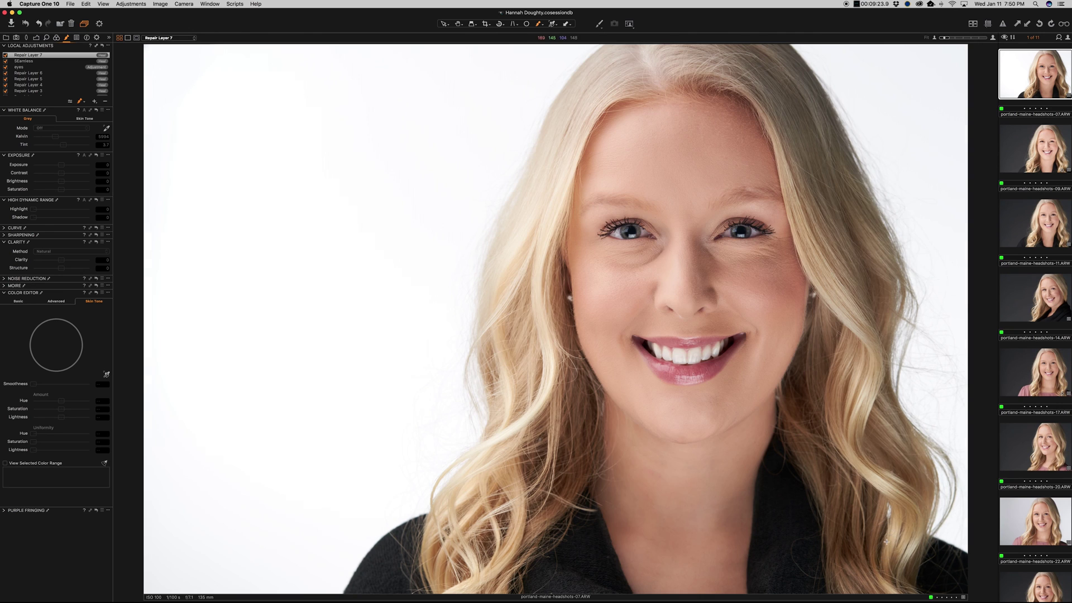
{"action": "left_click", "coordinate": [889, 513]}
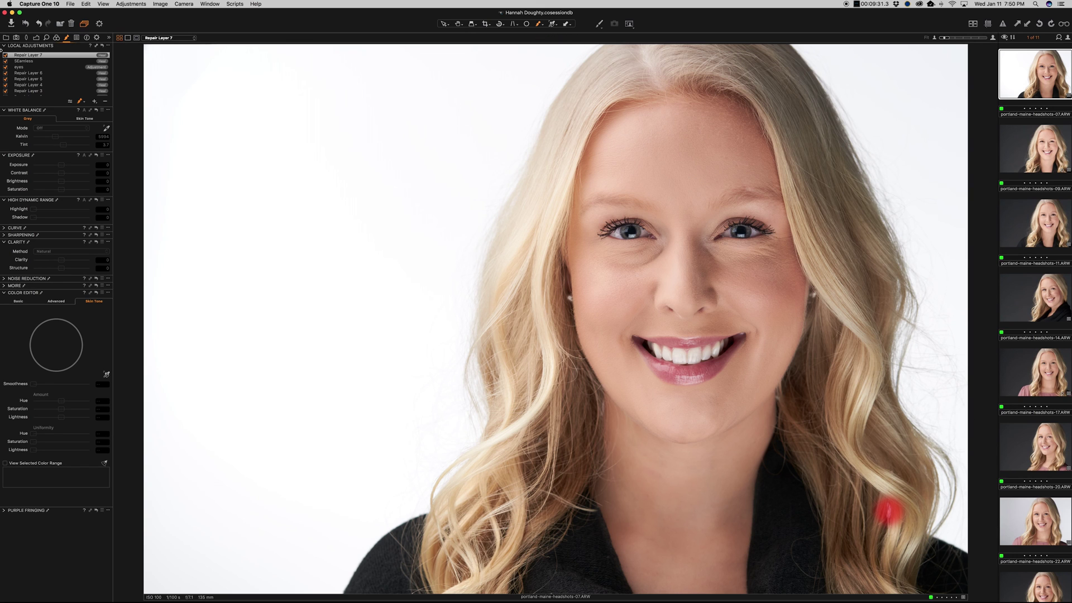
Add a local adjustment layer named Seamless Right.
{"action": "key", "text": "shift+n"}
{"action": "double_click", "coordinate": [25, 55]}
{"action": "type", "text": "Seam"}
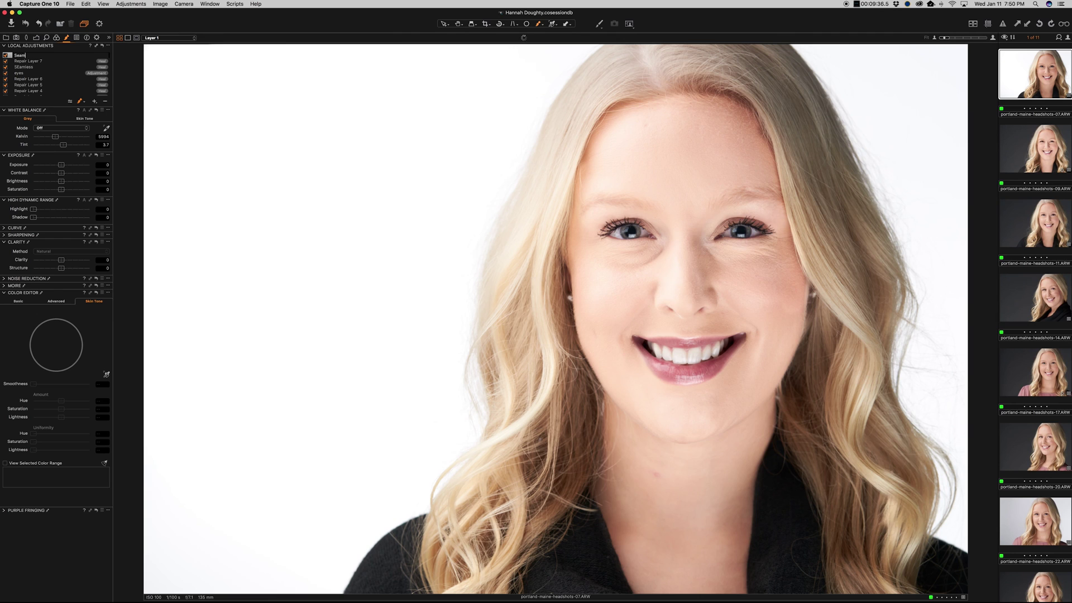
{"action": "type", "text": "less Right"}
{"action": "key", "text": "Return"}
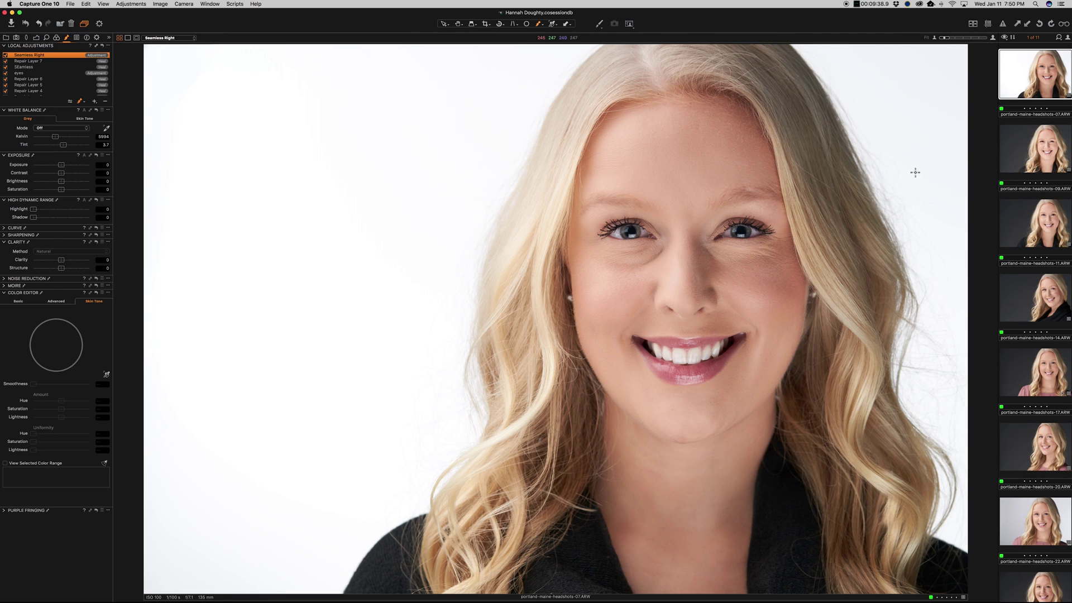
Set the Seamless Right layer's Exposure to 0.52 and brush its mask over the backdrop beside the right-hand hair with an enlarged brush.
{"action": "left_click_drag", "start_coordinate": [64, 165], "coordinate": [67, 165]}
{"action": "key", "text": "bracketright"}
{"action": "key", "text": "bracketright"}
{"action": "key", "text": "bracketright"}
{"action": "key", "text": "bracketright"}
{"action": "key", "text": "bracketright"}
{"action": "key", "text": "bracketright"}
{"action": "left_click_drag", "start_coordinate": [954, 77], "coordinate": [962, 87]}
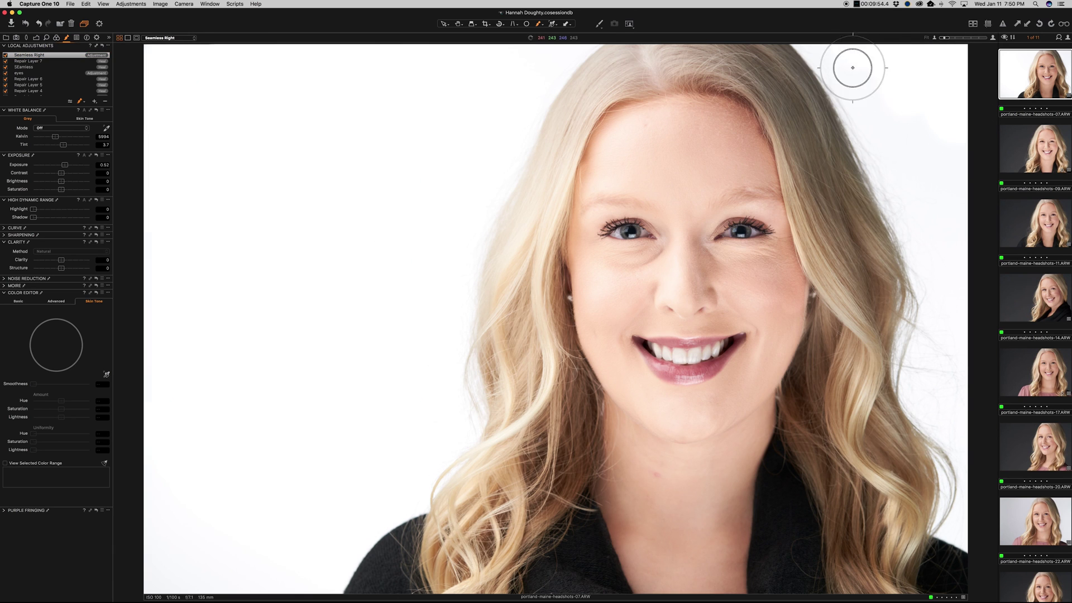
{"action": "mouse_move", "coordinate": [907, 201]}
{"action": "left_mouse_down"}
{"action": "mouse_move", "coordinate": [931, 101]}
{"action": "mouse_move", "coordinate": [953, 225]}
{"action": "mouse_move", "coordinate": [947, 63]}
{"action": "mouse_move", "coordinate": [946, 339]}
{"action": "mouse_move", "coordinate": [933, 387]}
{"action": "mouse_move", "coordinate": [933, 179]}
{"action": "mouse_move", "coordinate": [953, 240]}
{"action": "mouse_move", "coordinate": [957, 526]}
{"action": "mouse_move", "coordinate": [945, 220]}
{"action": "mouse_move", "coordinate": [856, 43]}
{"action": "mouse_move", "coordinate": [867, 115]}
{"action": "left_mouse_up"}
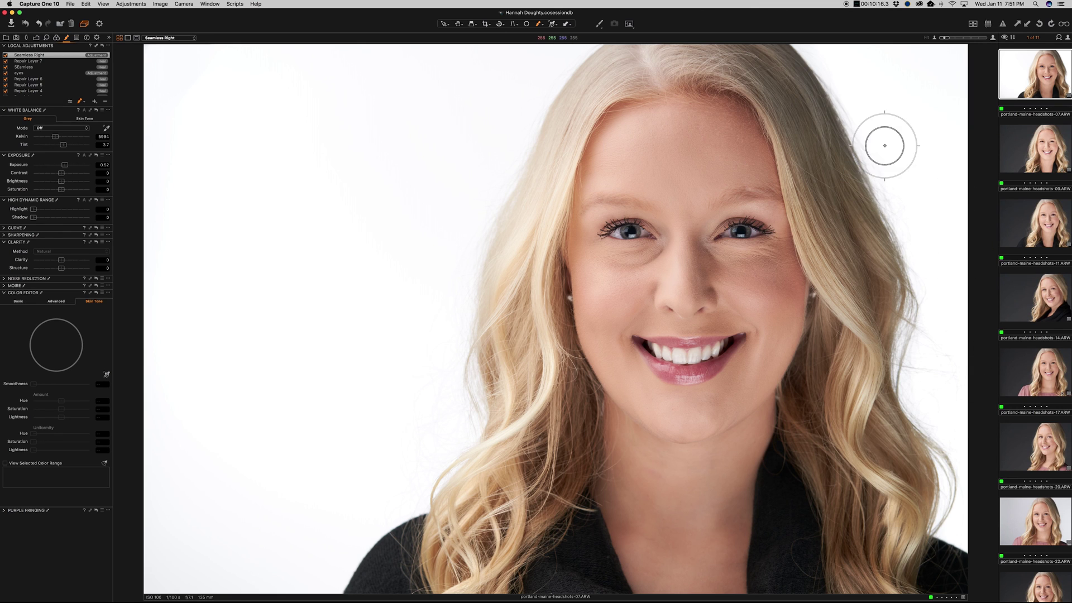
Switch to the Mr Stopwatch app.
{"action": "key", "text": "super+Tab"}
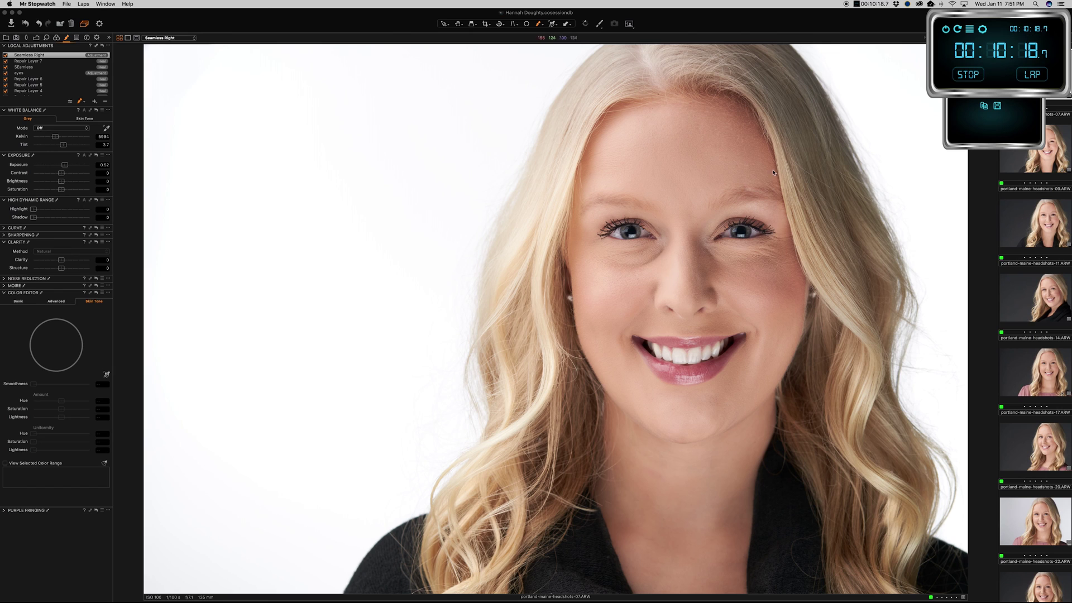